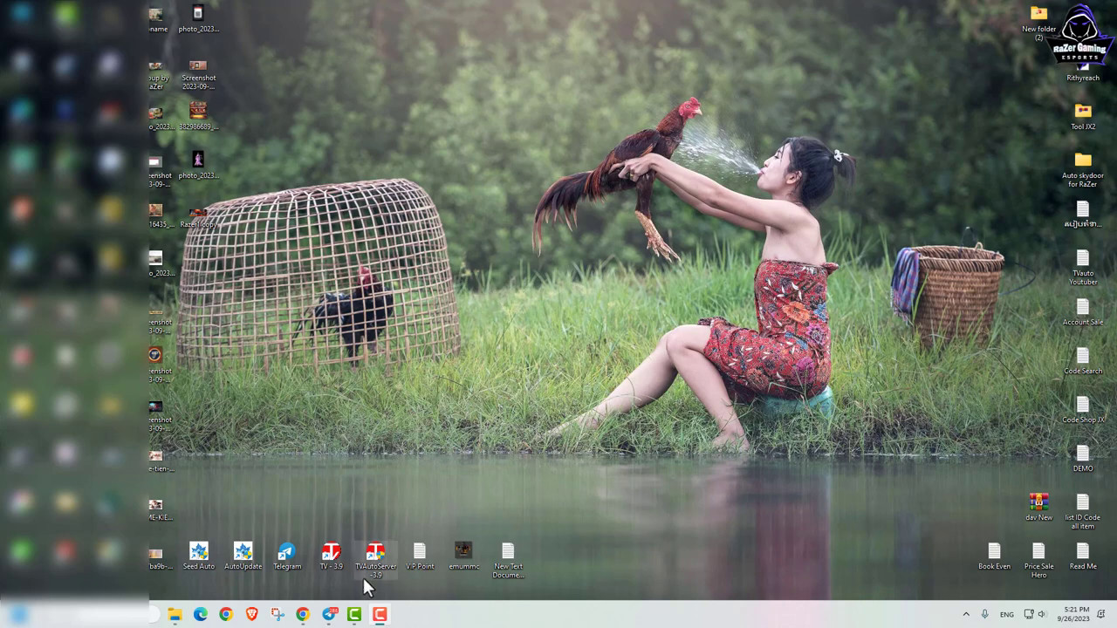
Step: Bring up Telegram from the taskbar
click(330, 617)
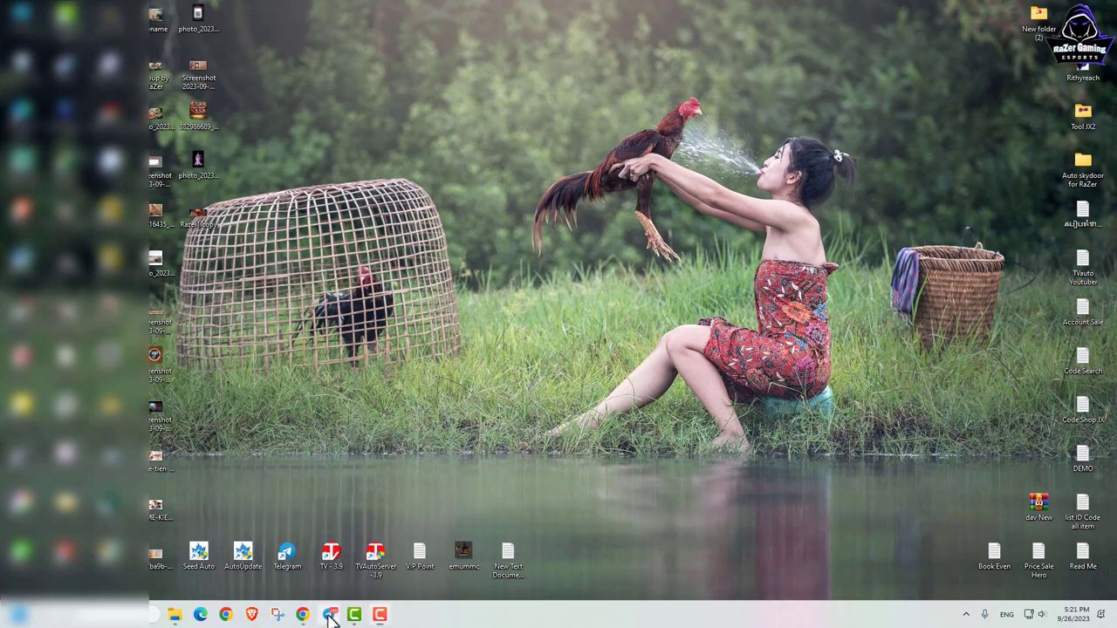
Step: Scroll through the shared Kiếm Hiệp Tình 2 Mobile post, then minimise Telegram
scroll(494, 343, down, 3)
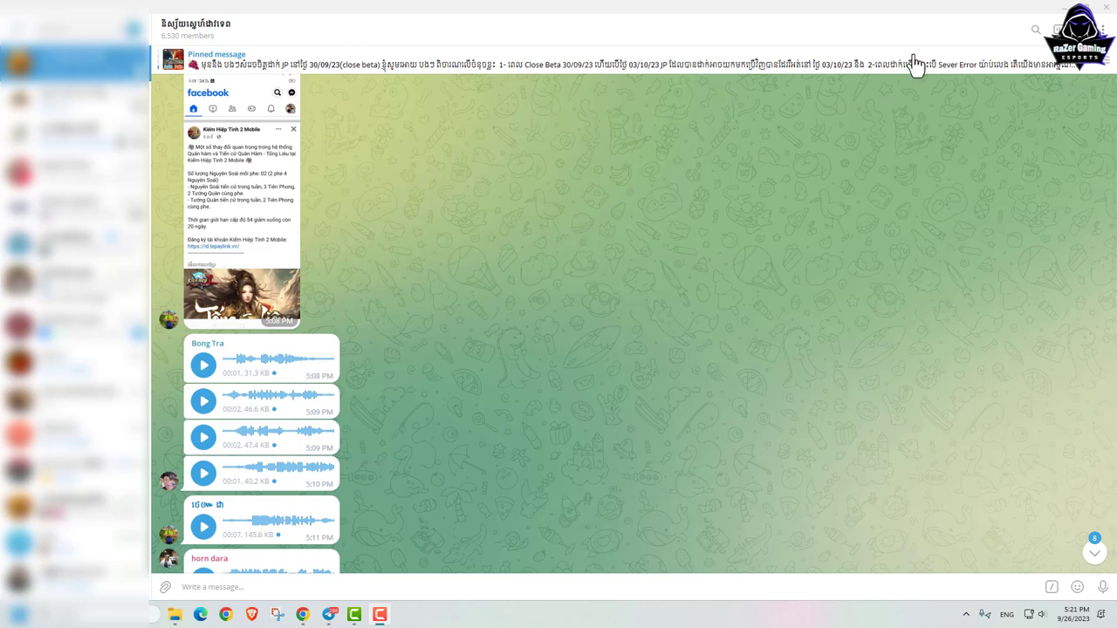
click(1057, 7)
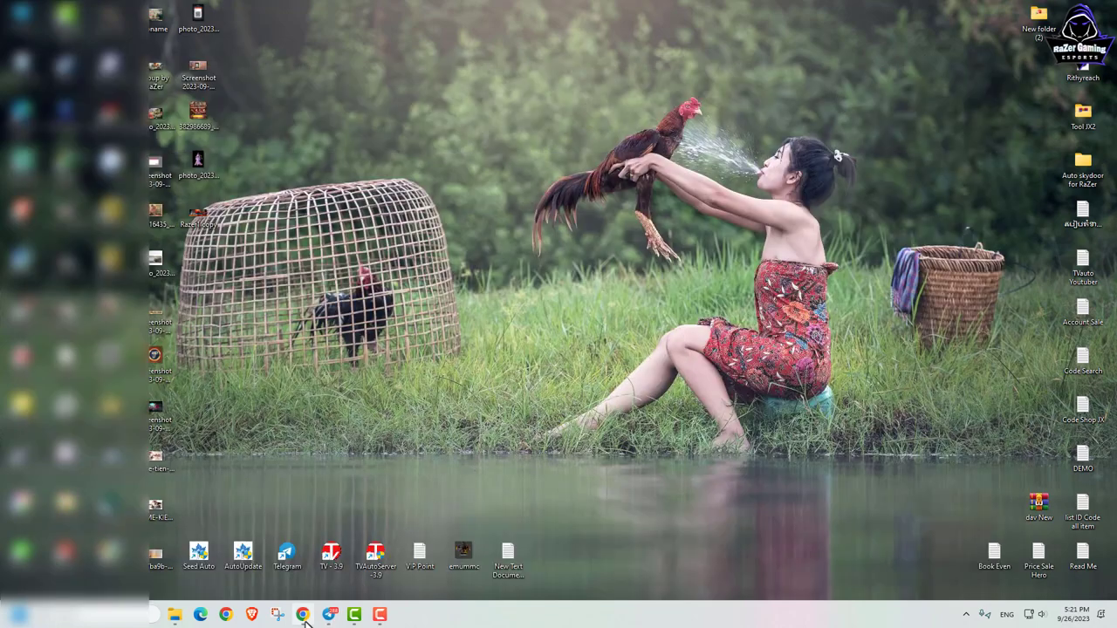
Step: Switch to Chrome and browse the JX2 Facebook group's posts feed
click(302, 614)
scroll(373, 236, down, 4)
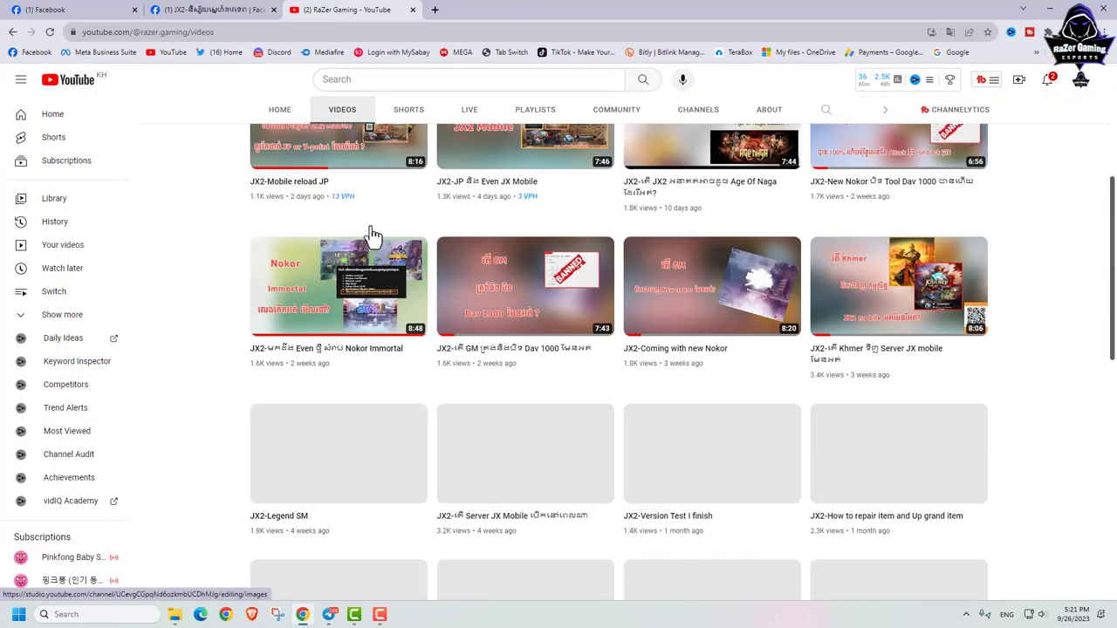
scroll(262, 244, up, 4)
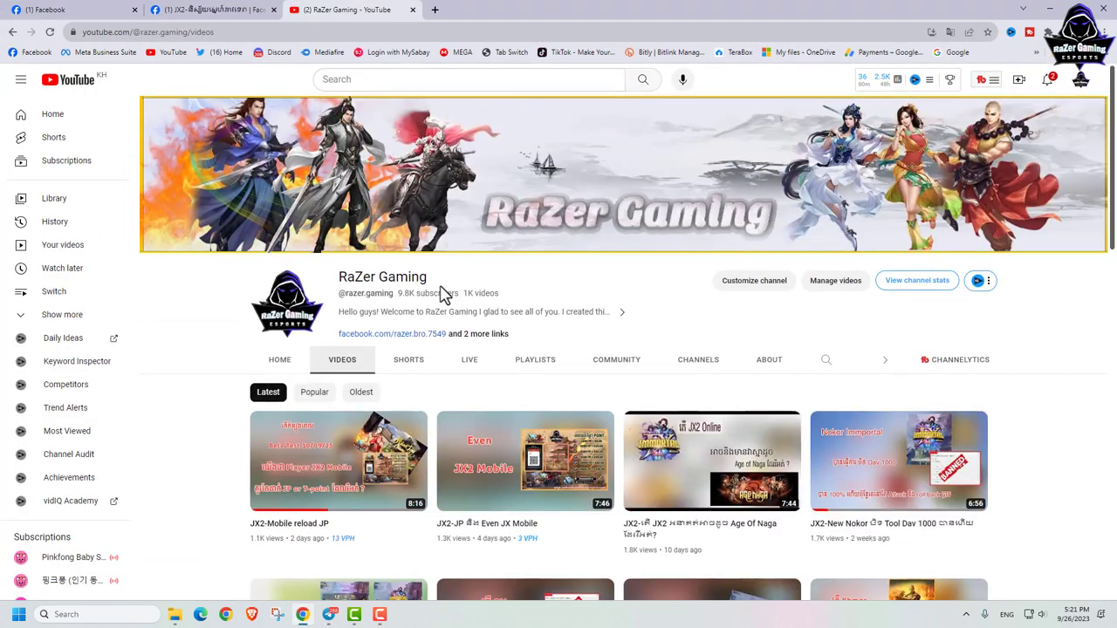
click(188, 10)
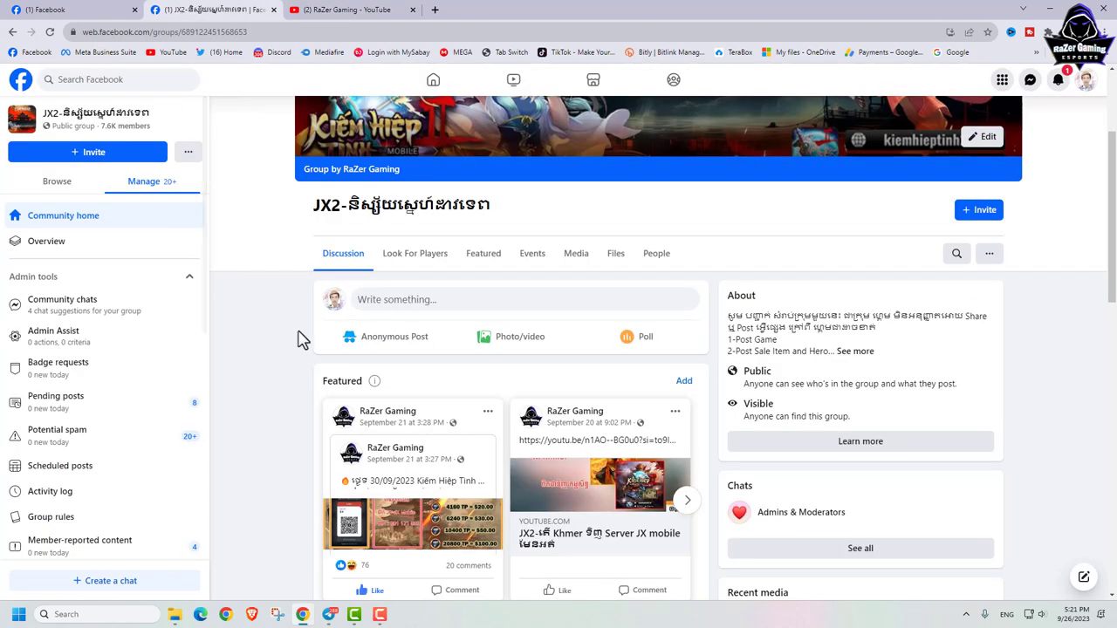
scroll(422, 348, up, 2)
scroll(422, 347, down, 10)
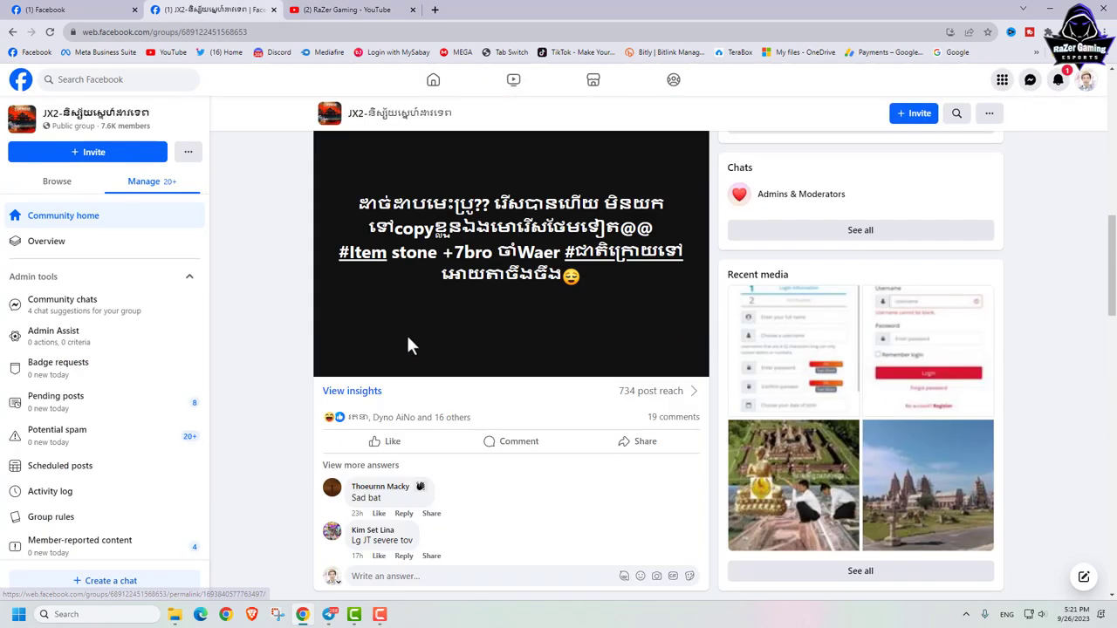
scroll(406, 334, down, 9)
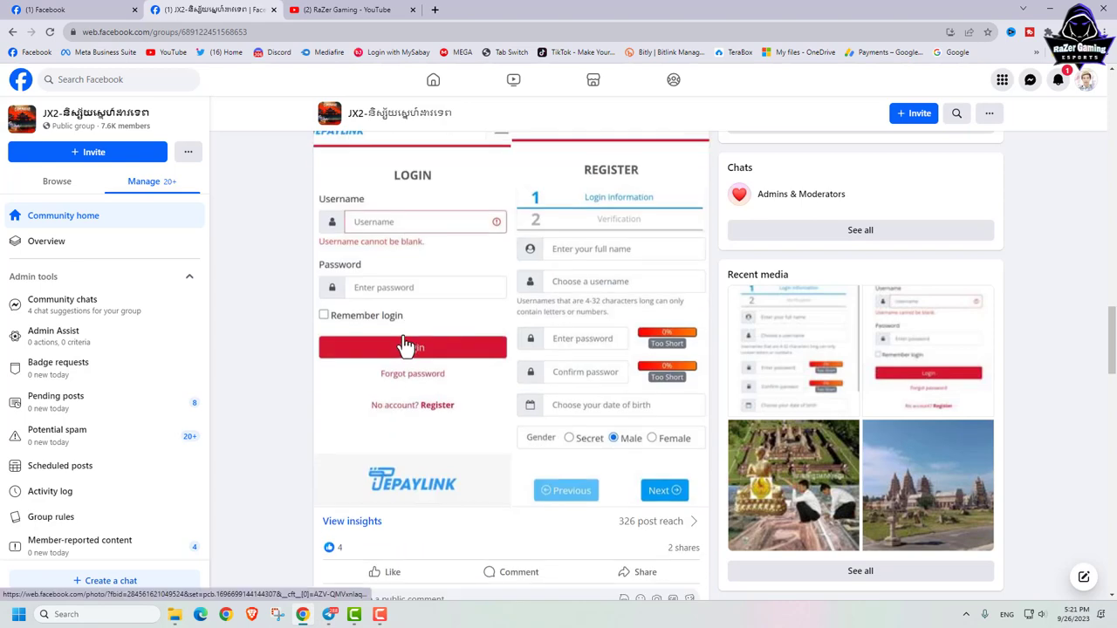
scroll(229, 299, up, 7)
scroll(229, 299, up, 1)
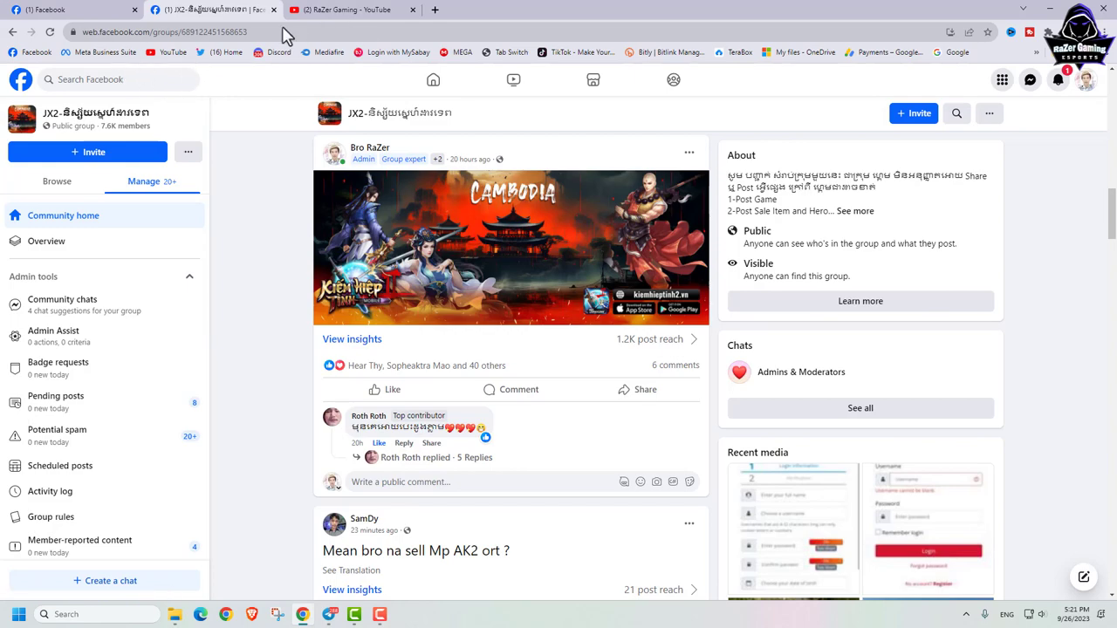
Step: On the Kiếm Hiệp Tình 2 Mobile page, expand the latest post and show its English translation
click(98, 10)
scroll(628, 216, down, 3)
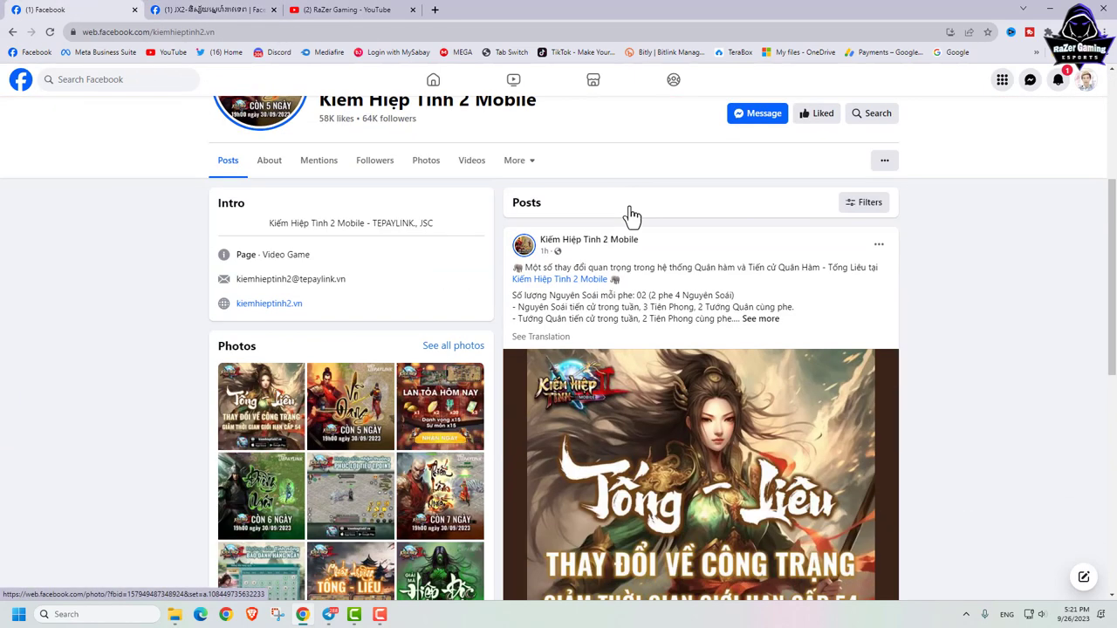
scroll(631, 218, up, 3)
scroll(632, 213, down, 4)
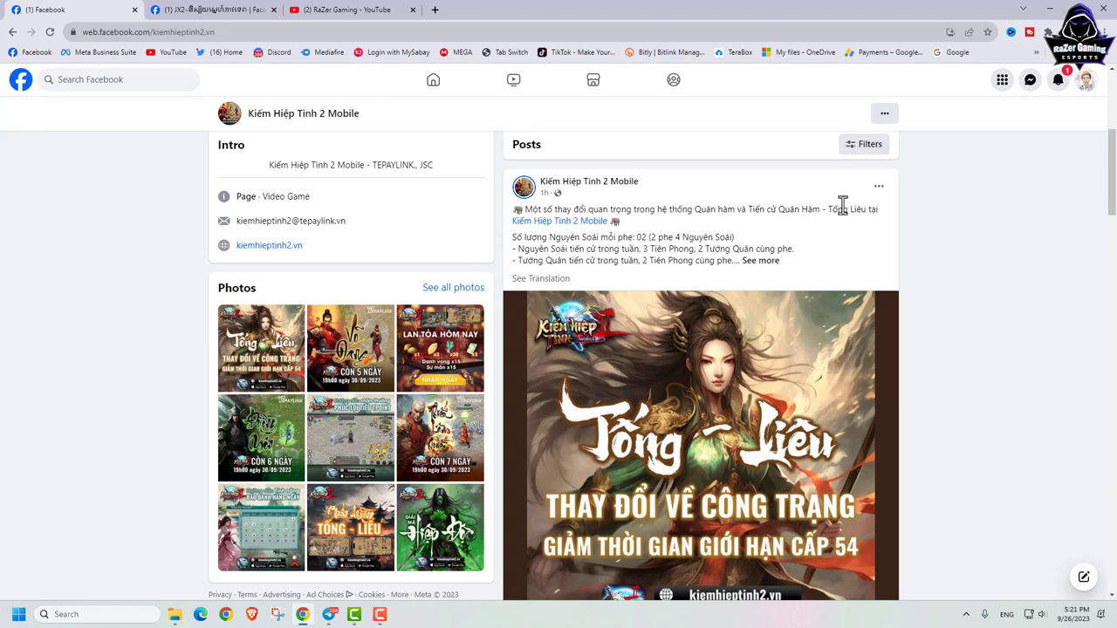
click(761, 262)
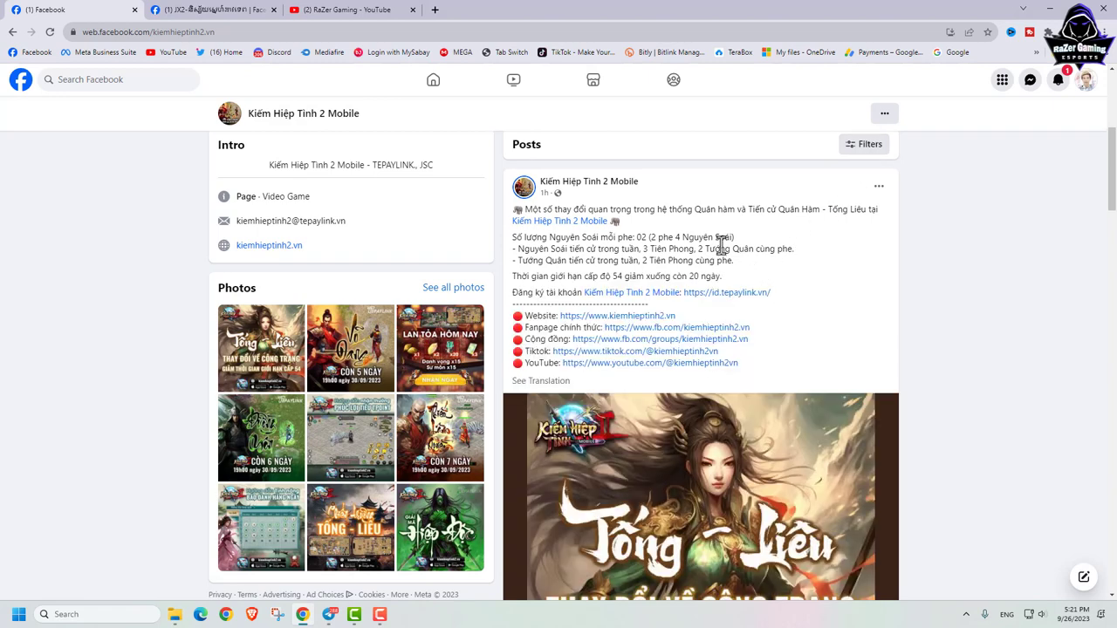
click(543, 383)
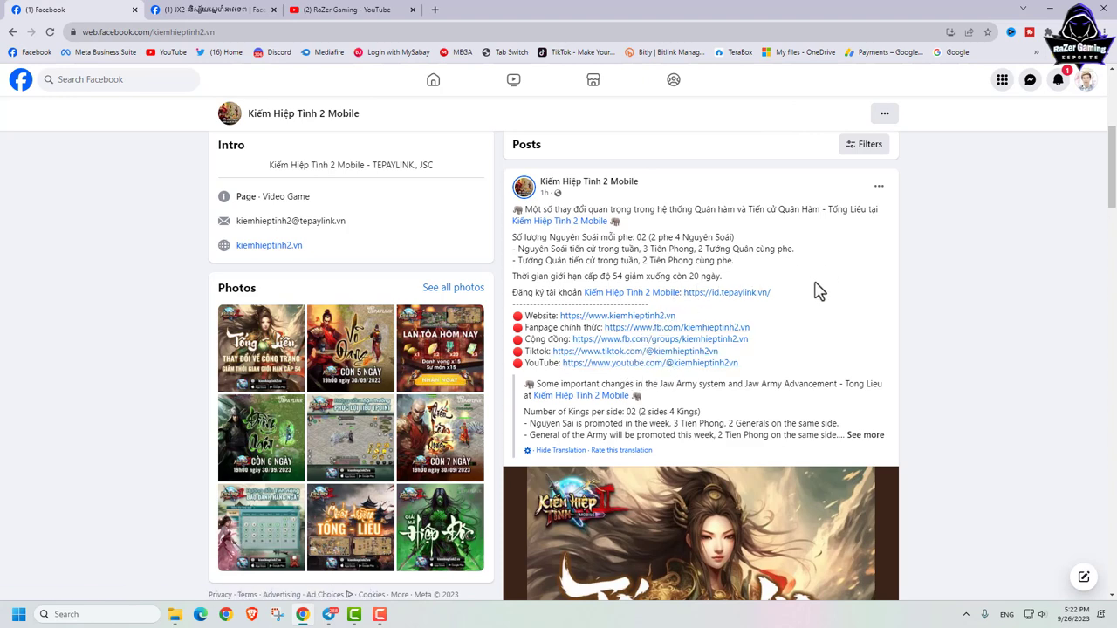
Step: Open the id.tepaylink.vn registration link from the translated post
scroll(751, 323, down, 1)
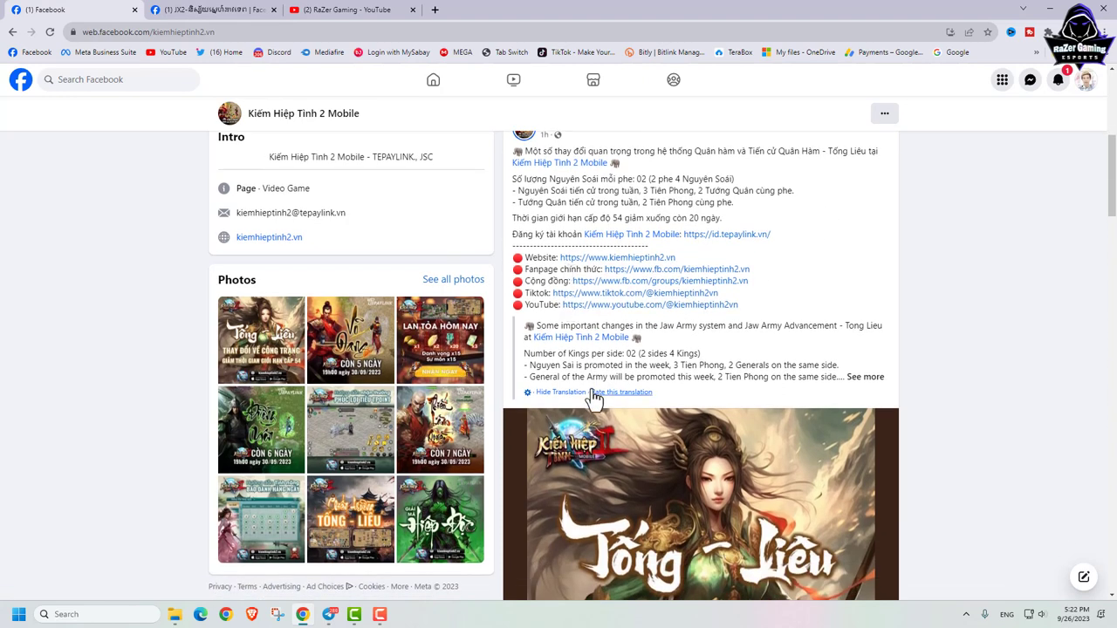
click(863, 377)
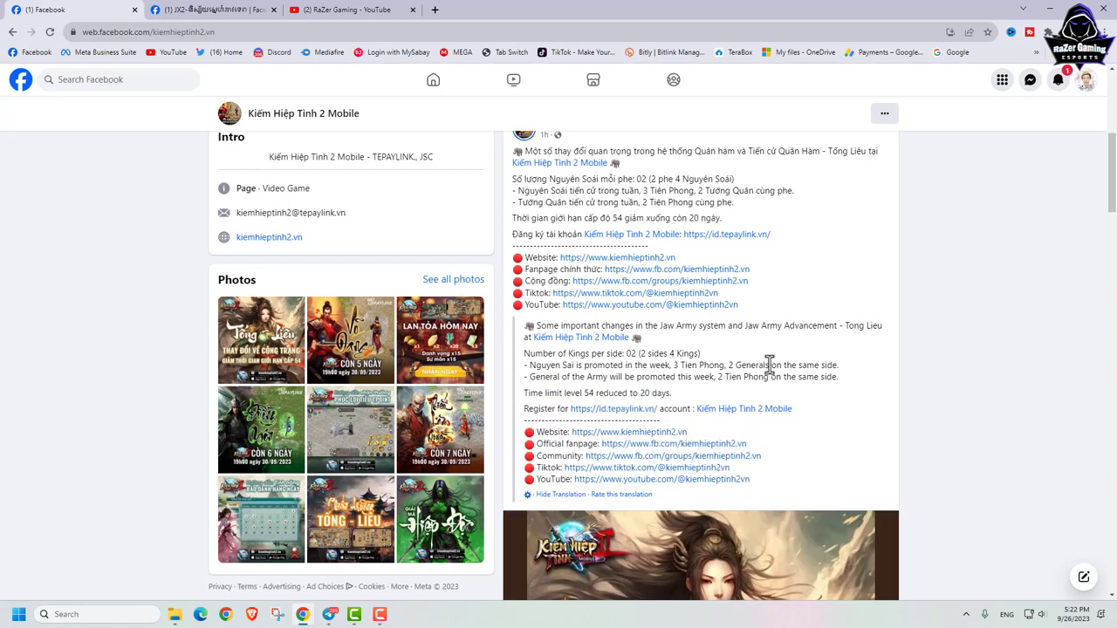
scroll(620, 323, down, 2)
drag(524, 294, 655, 297)
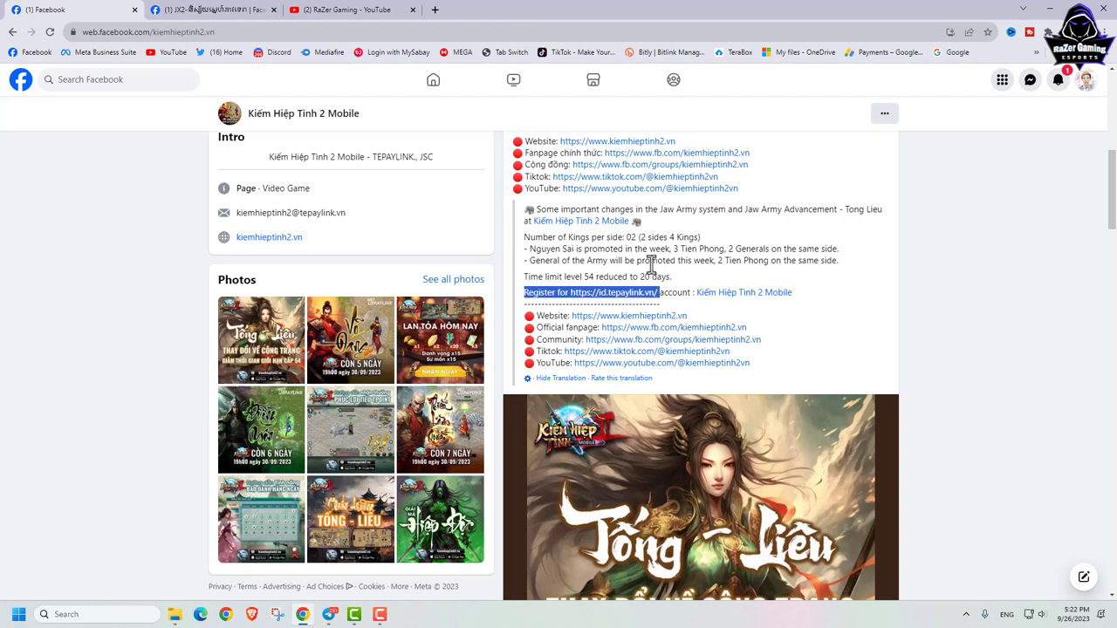
click(616, 295)
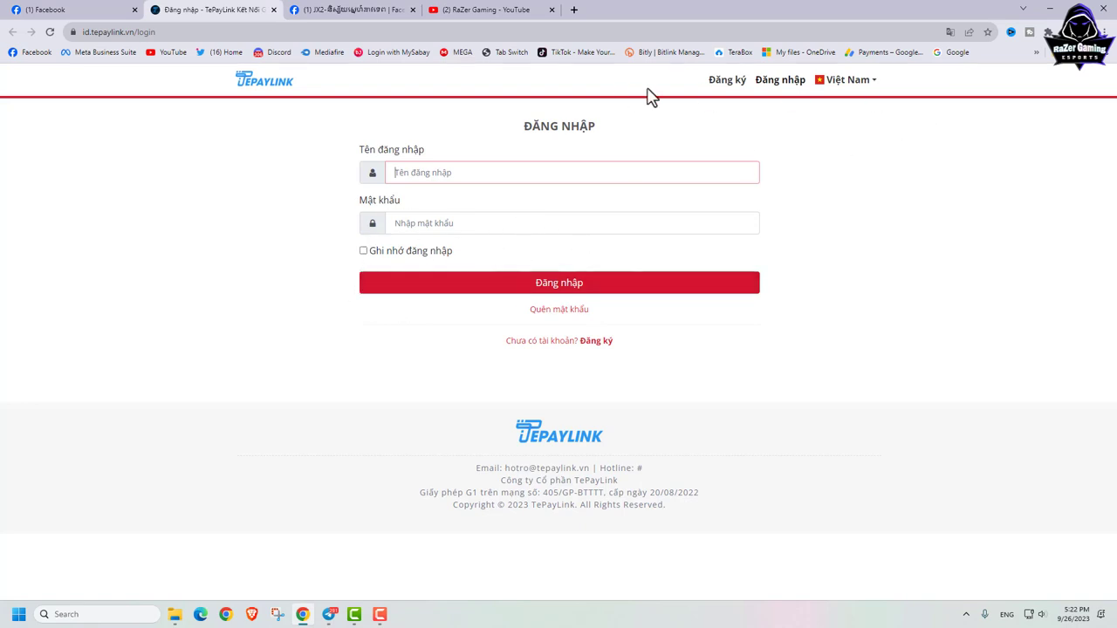
Step: Switch the TePayLink site language to English and go to the Register form
click(874, 84)
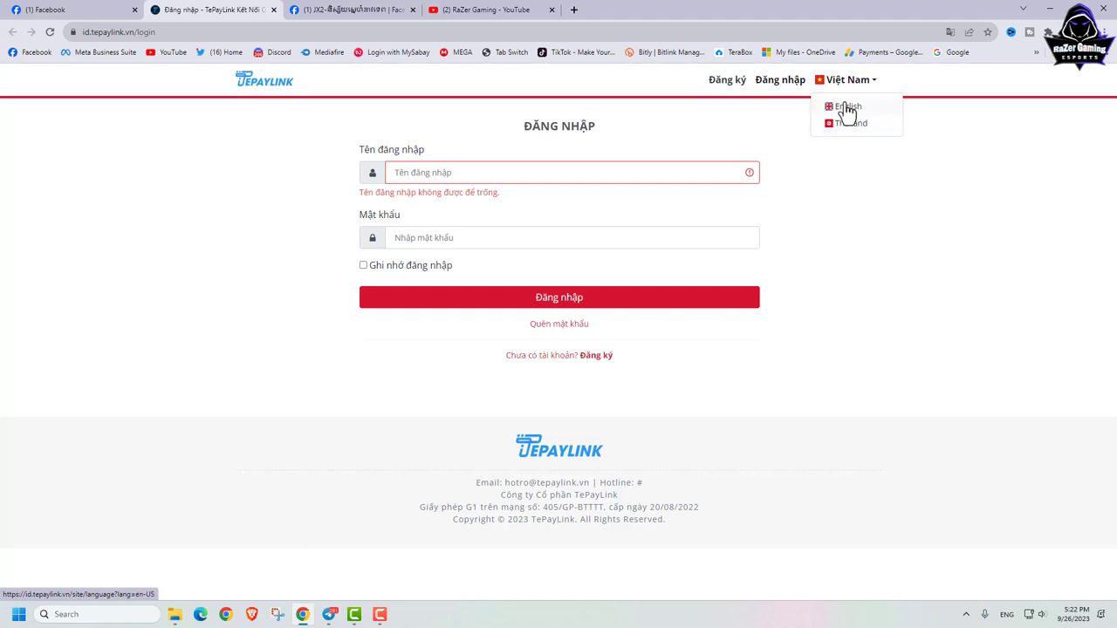
click(847, 109)
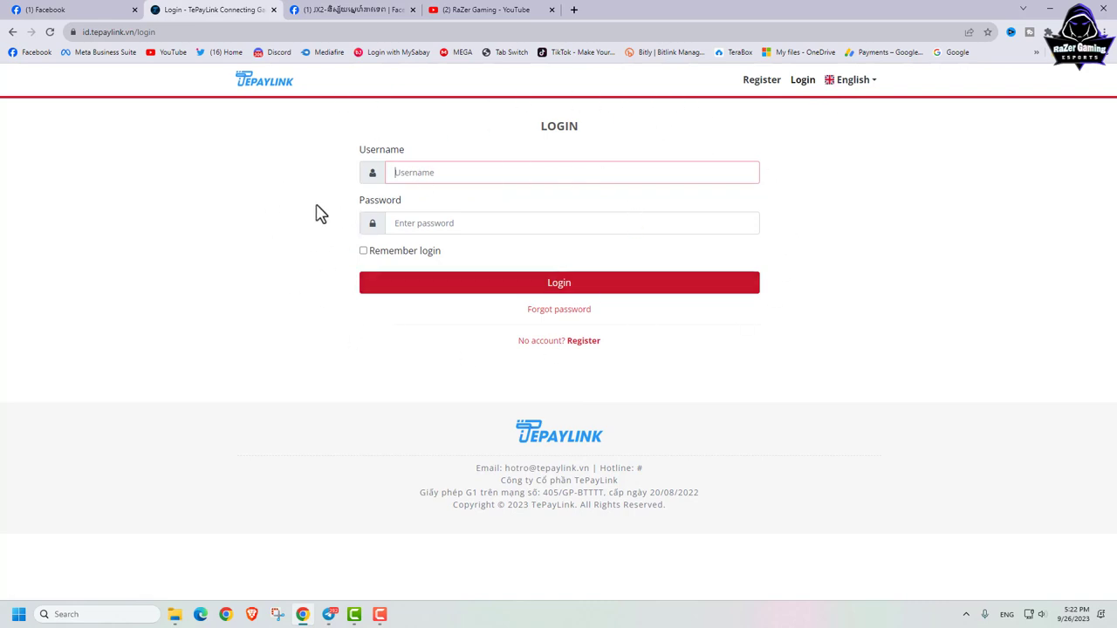
click(586, 346)
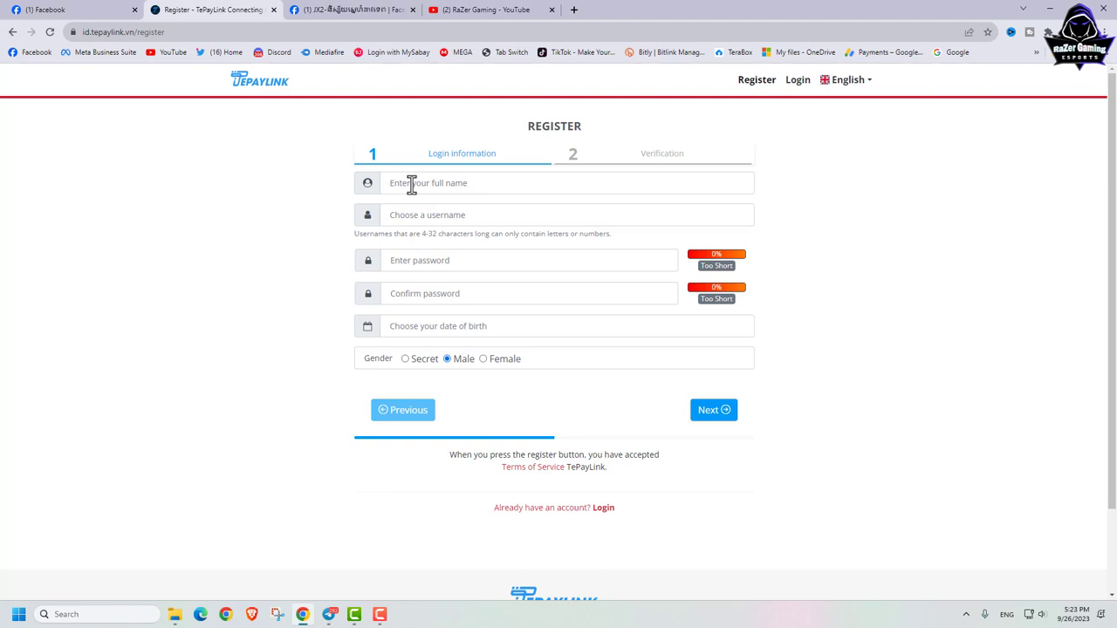
Step: Fill in the Full name and Username fields with the chosen account name, fixing a typo
click(411, 186)
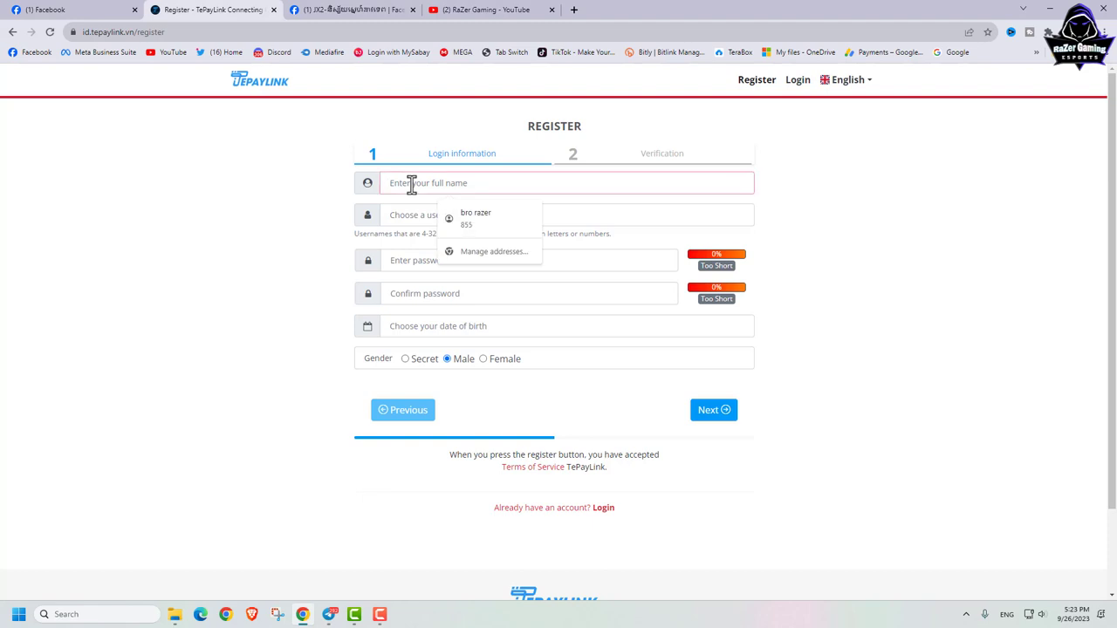
text(khme)
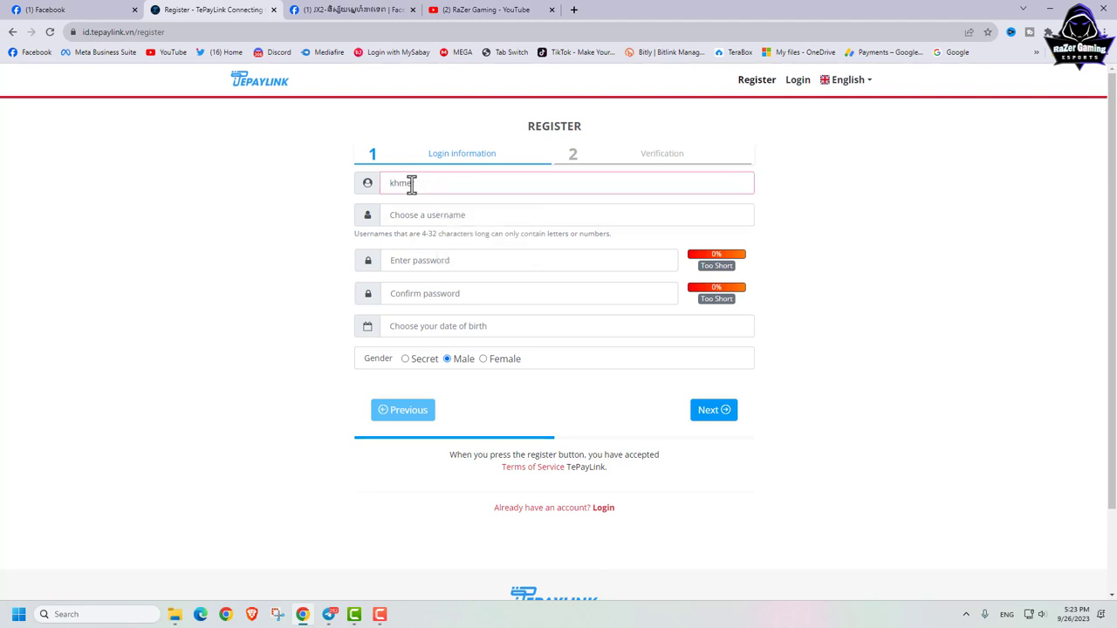
text(rgame)
click(416, 215)
text(khmer)
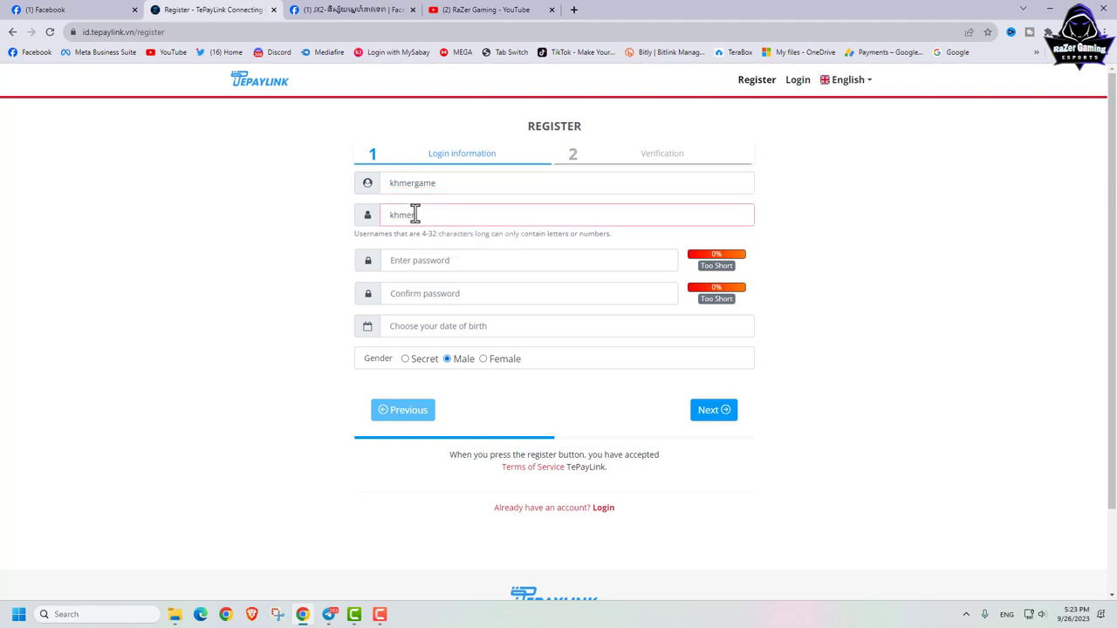
text(gakme)
key(BackSpace)
key(BackSpace)
key(BackSpace)
text(me)
Step: Enter the account password and its confirmation
click(457, 260)
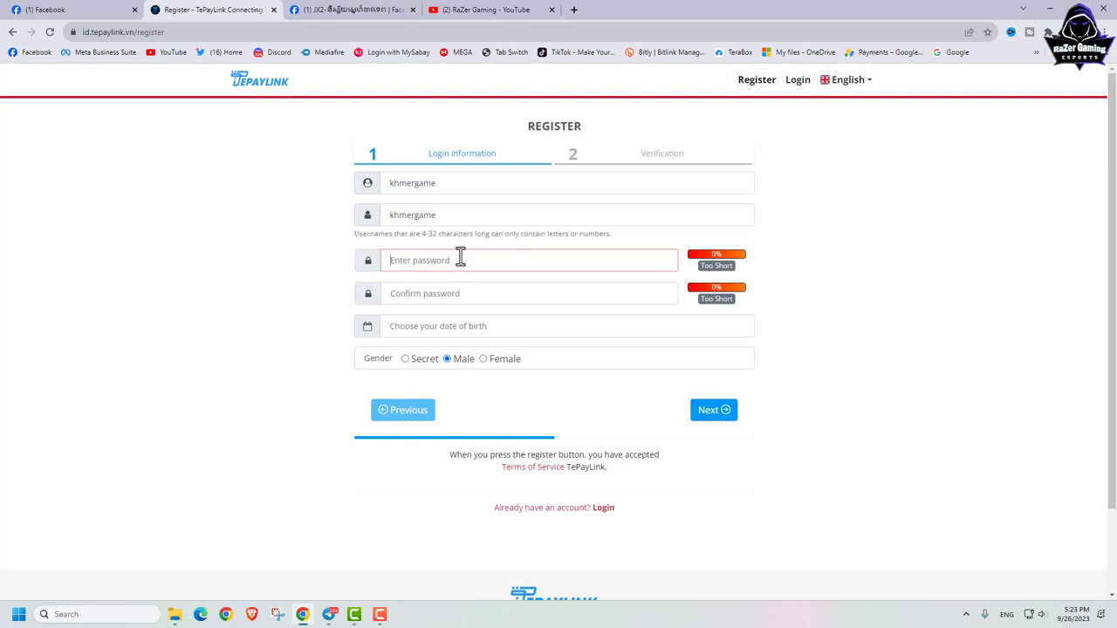
text(••••••)
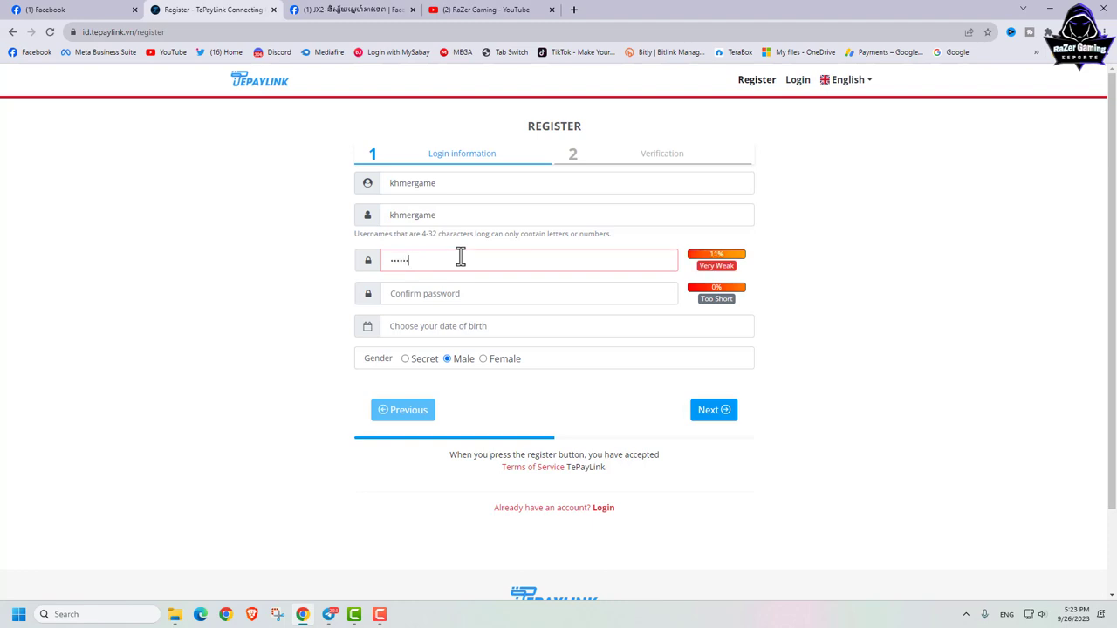
text(•••••)
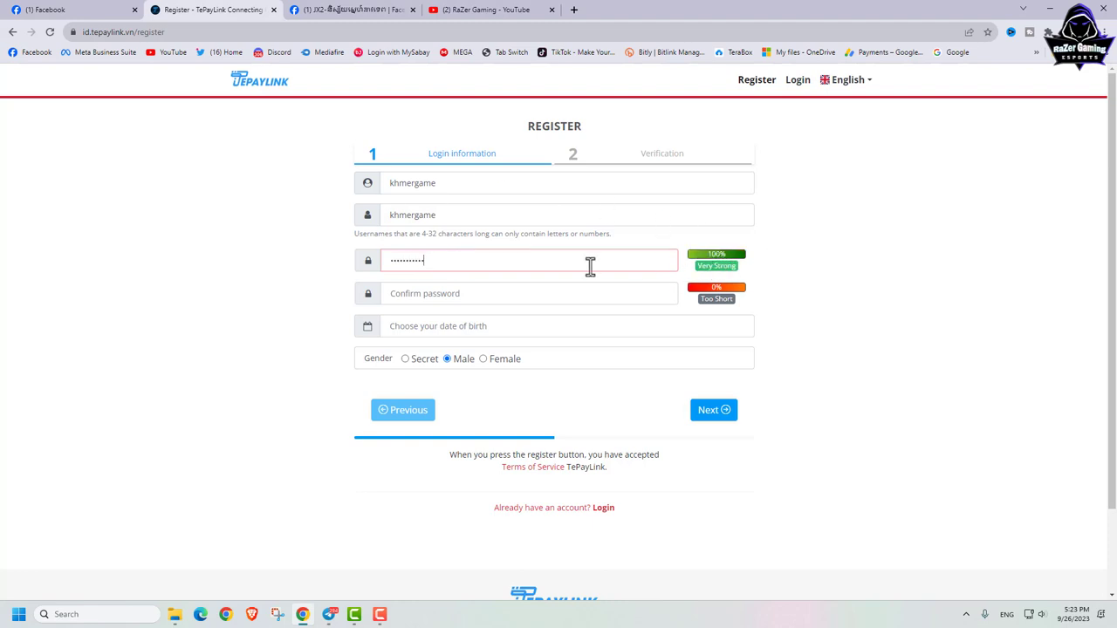
click(431, 293)
text(••••)
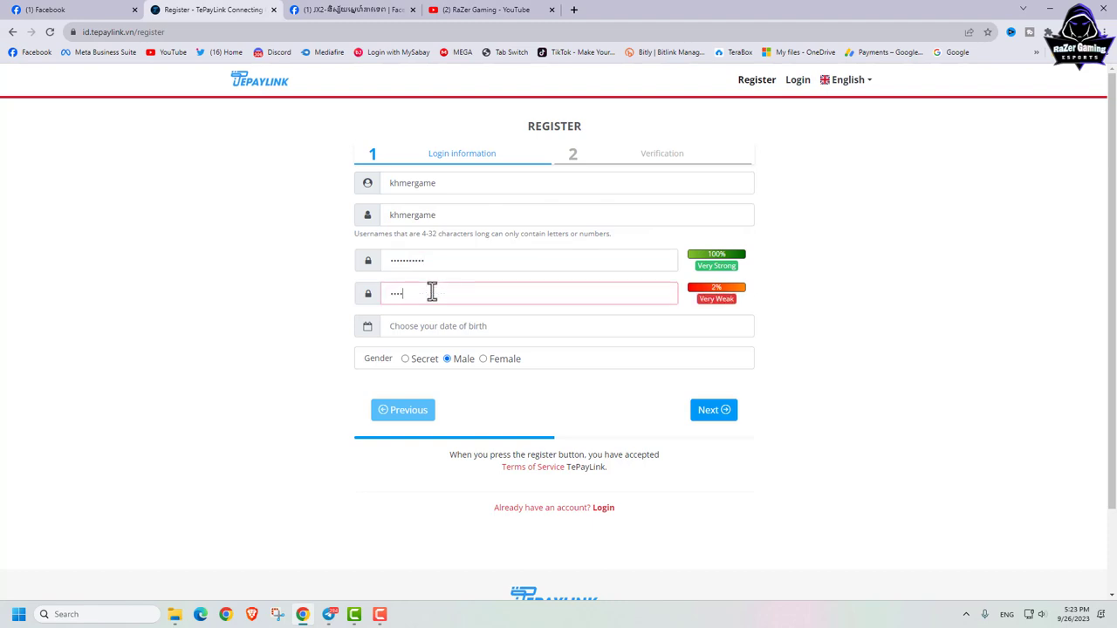
text(••••••)
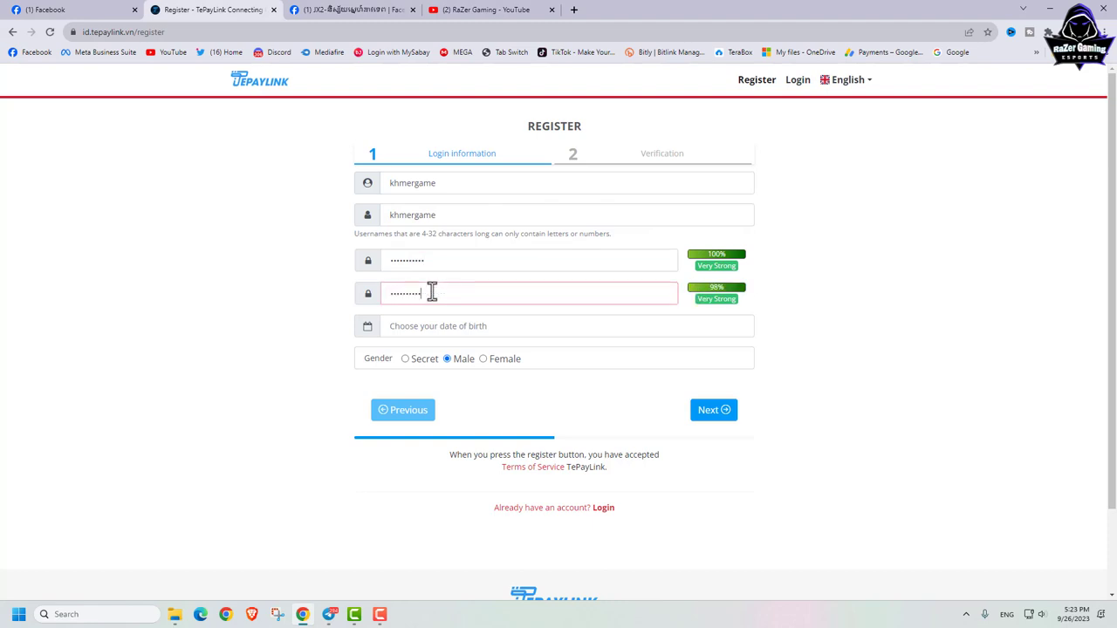
text(•)
Step: Page the calendar back to November 2004, pick Nov 10, 2004 as birth date, and continue
click(444, 330)
click(368, 333)
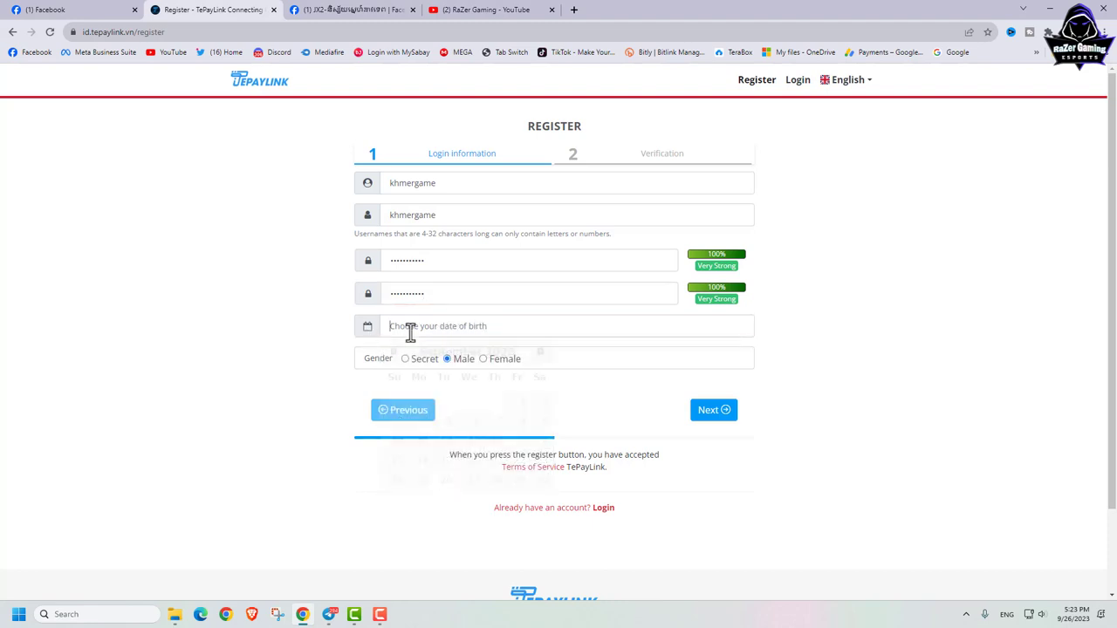
click(410, 331)
click(394, 352)
click(393, 351)
click(394, 351)
click(394, 352)
click(394, 352)
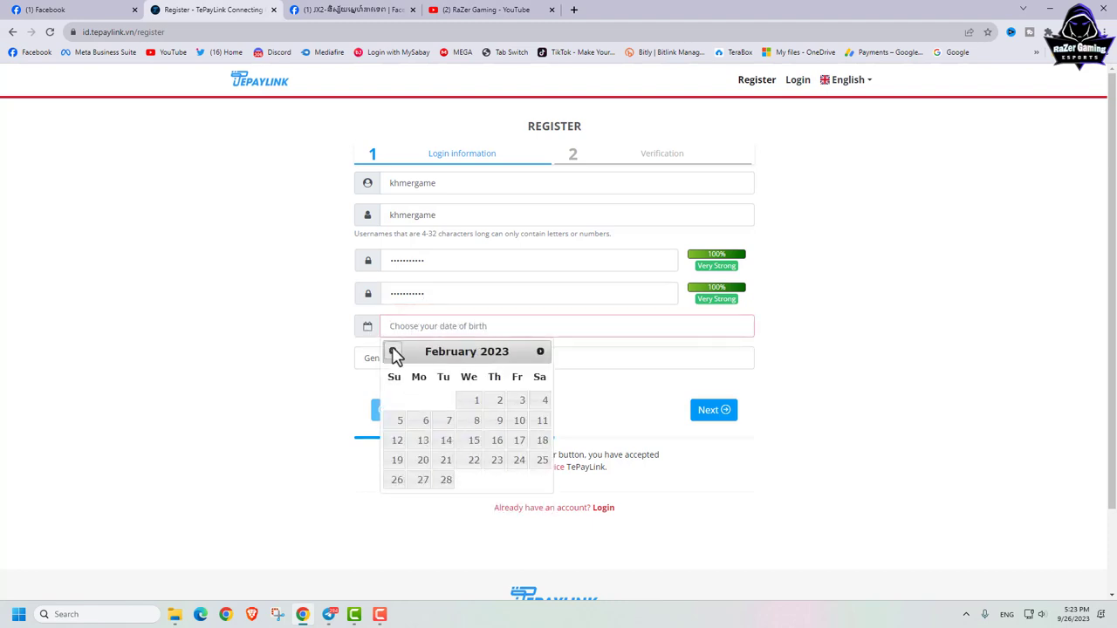
click(393, 351)
click(393, 351)
click(394, 351)
click(394, 352)
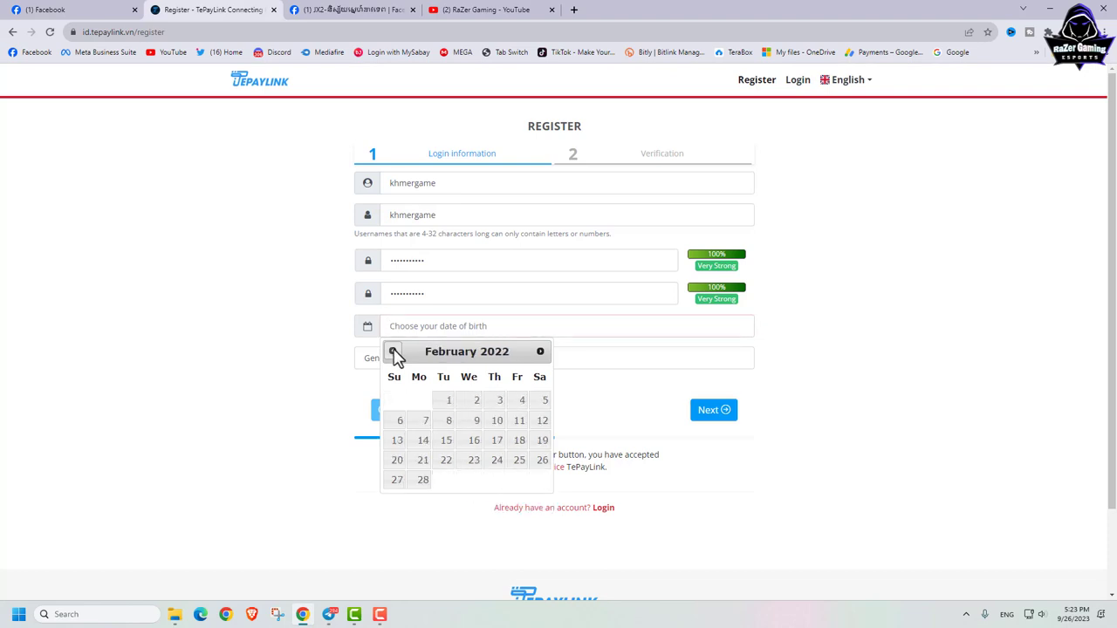
click(394, 352)
click(394, 352)
click(394, 352)
click(393, 352)
click(394, 352)
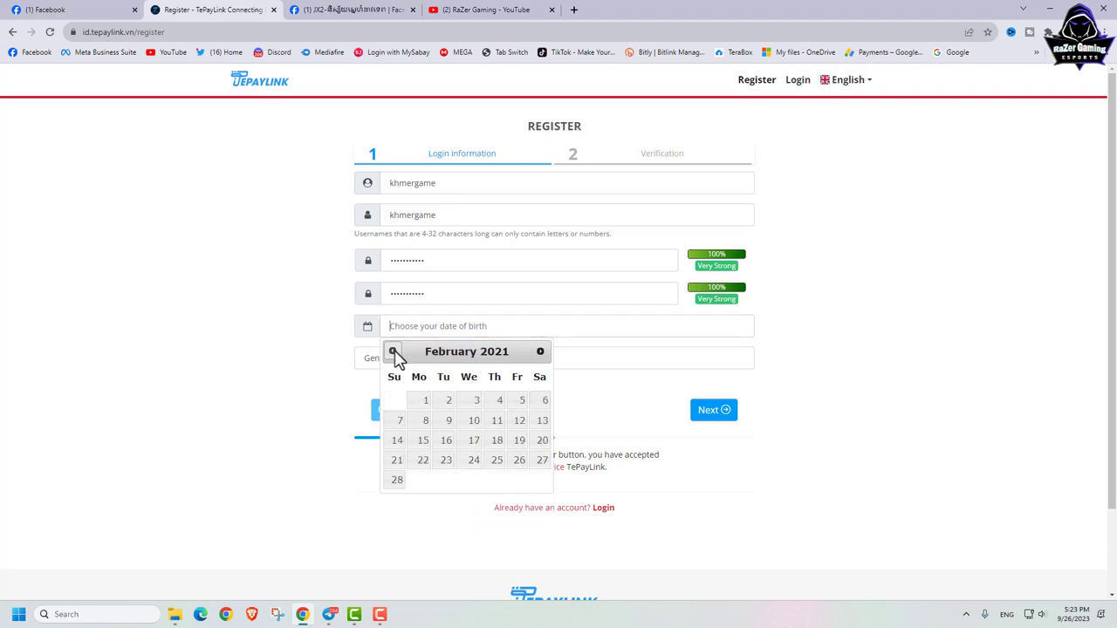
click(393, 352)
click(394, 352)
click(394, 352)
click(393, 352)
click(394, 352)
click(393, 352)
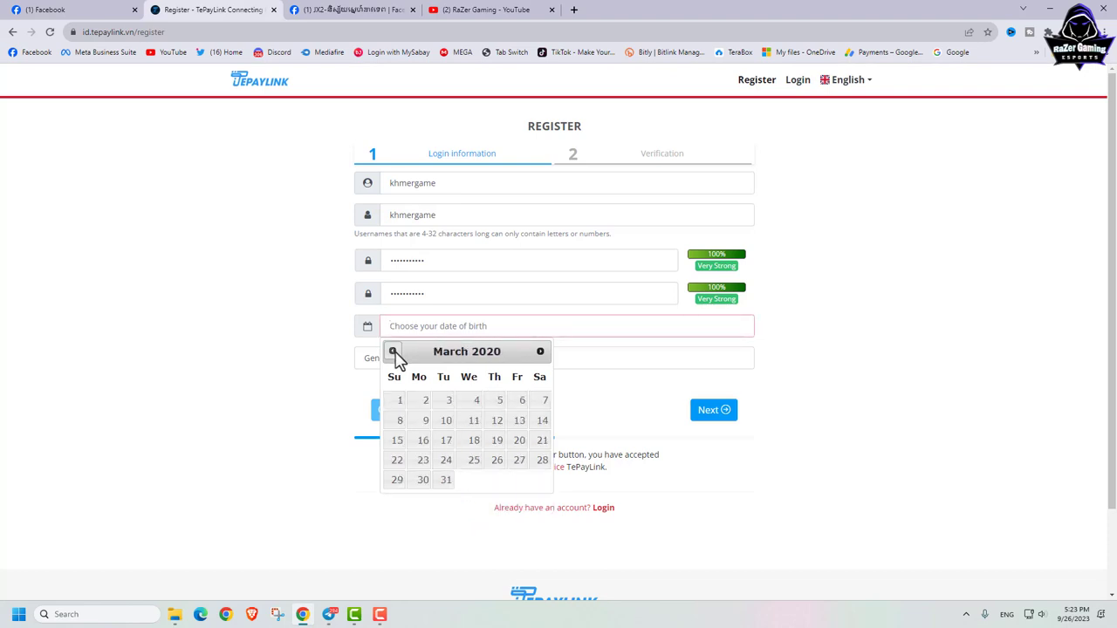
click(394, 352)
click(394, 351)
click(393, 352)
click(394, 352)
click(394, 351)
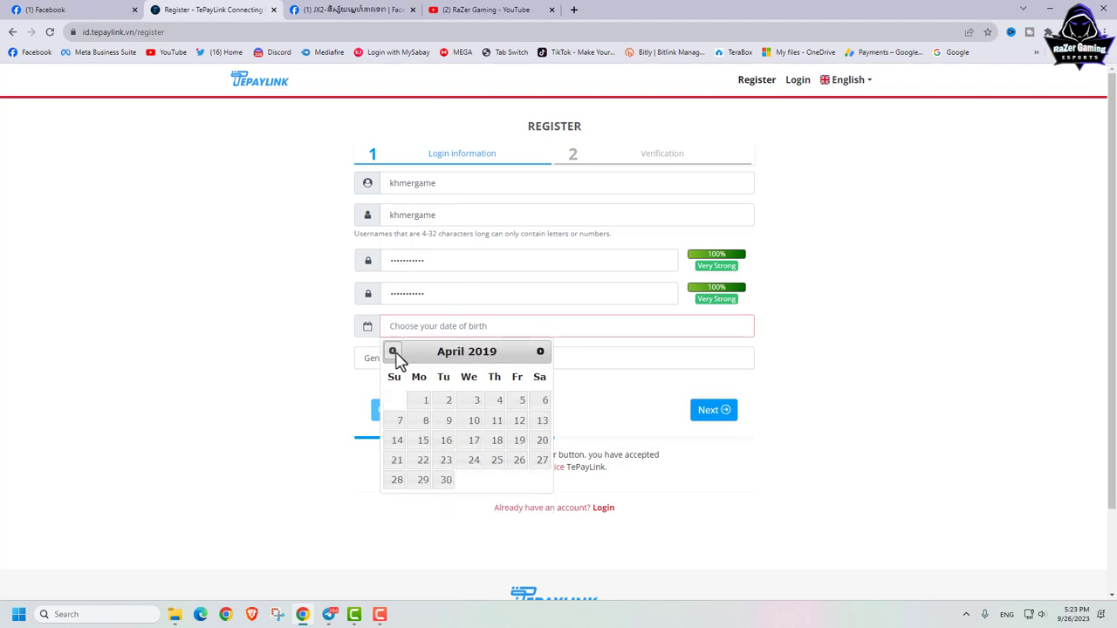
click(394, 351)
click(394, 351)
click(393, 352)
click(394, 352)
click(394, 351)
click(393, 352)
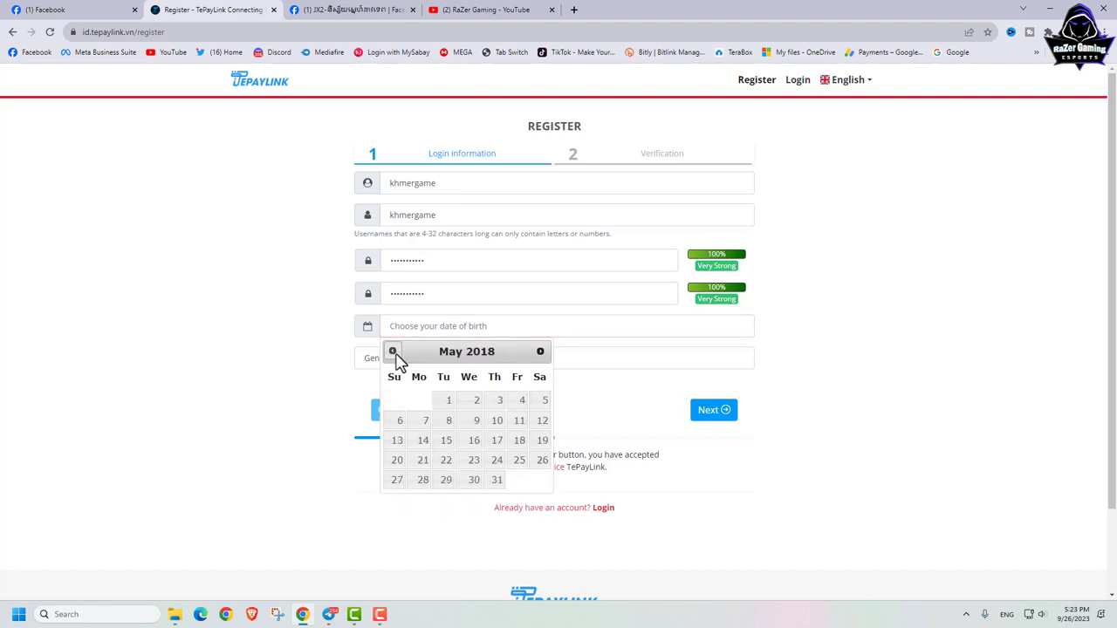
click(393, 351)
click(394, 352)
click(393, 351)
click(394, 352)
click(394, 352)
click(394, 352)
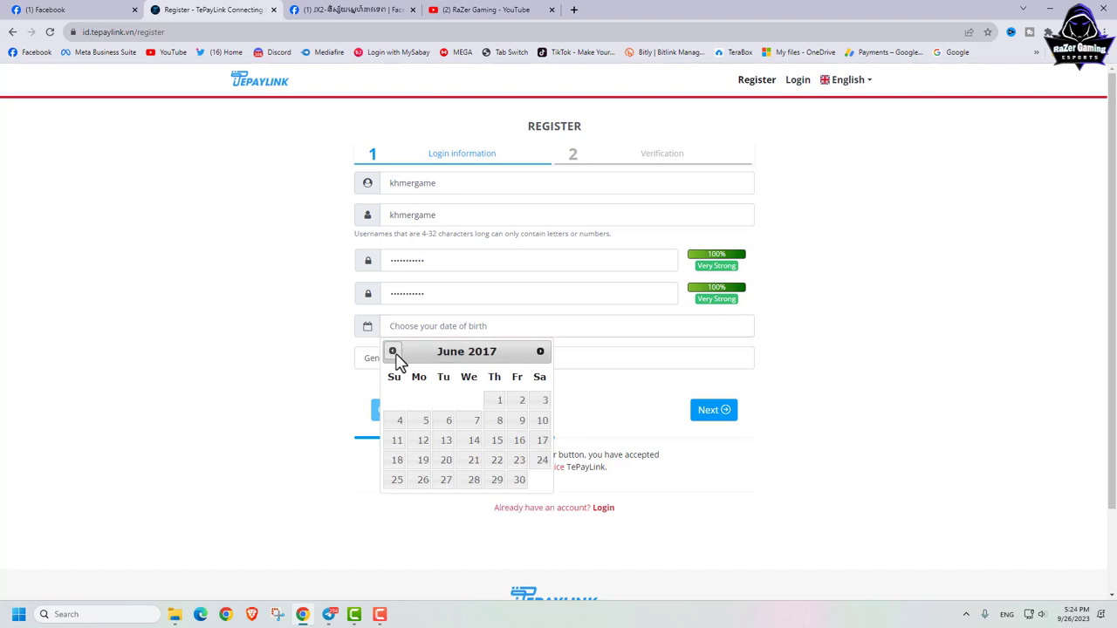
triple_click(393, 351)
triple_click(393, 351)
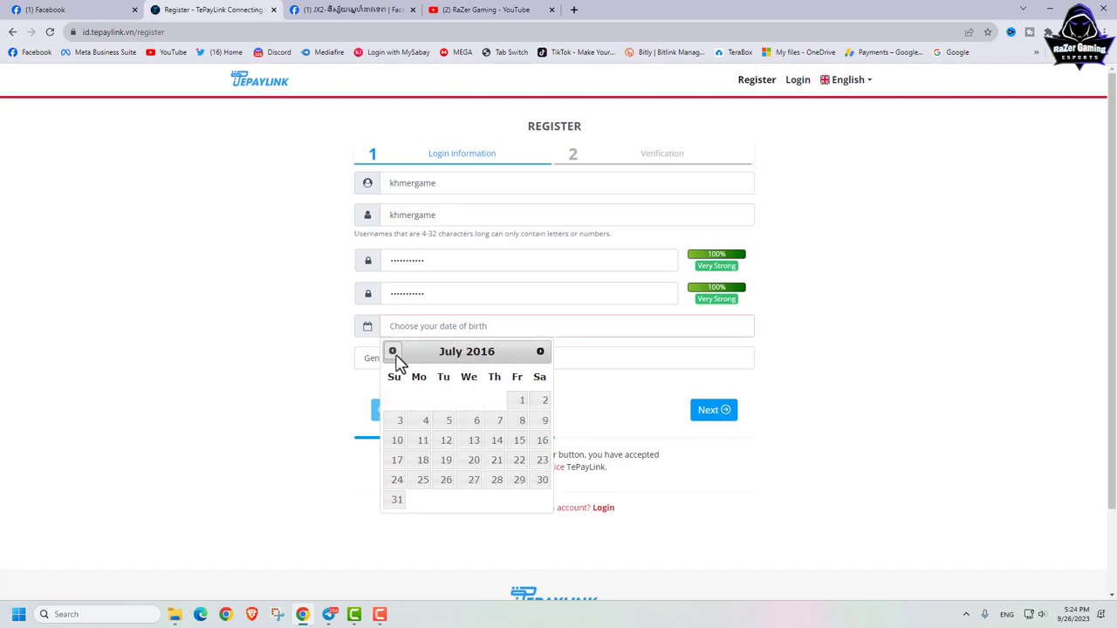
triple_click(394, 352)
double_click(393, 352)
triple_click(394, 351)
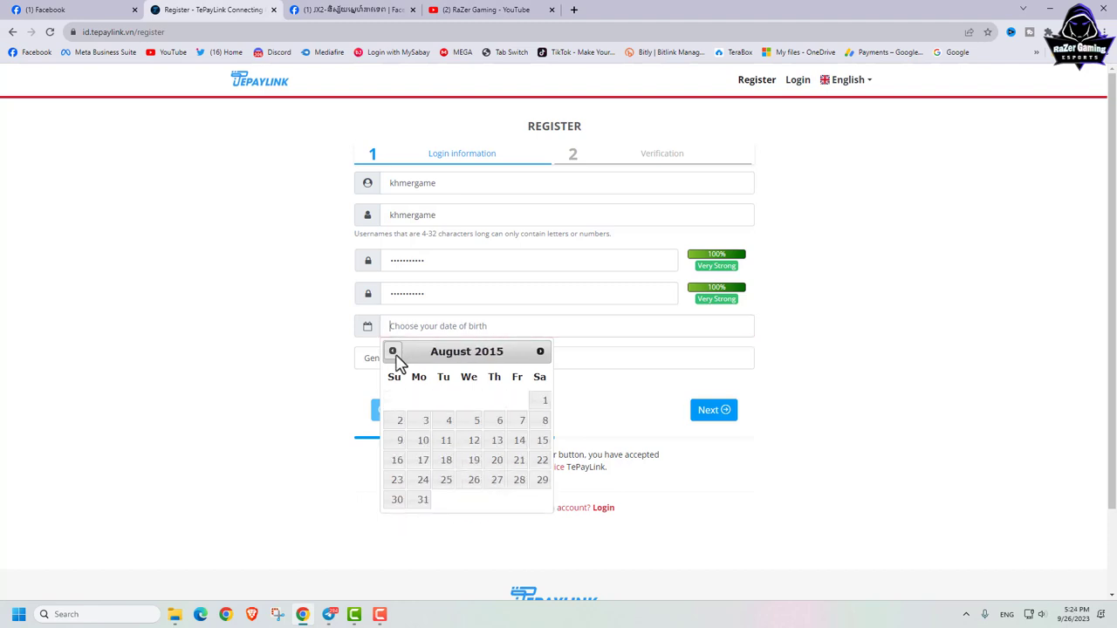
double_click(393, 352)
triple_click(394, 352)
triple_click(394, 352)
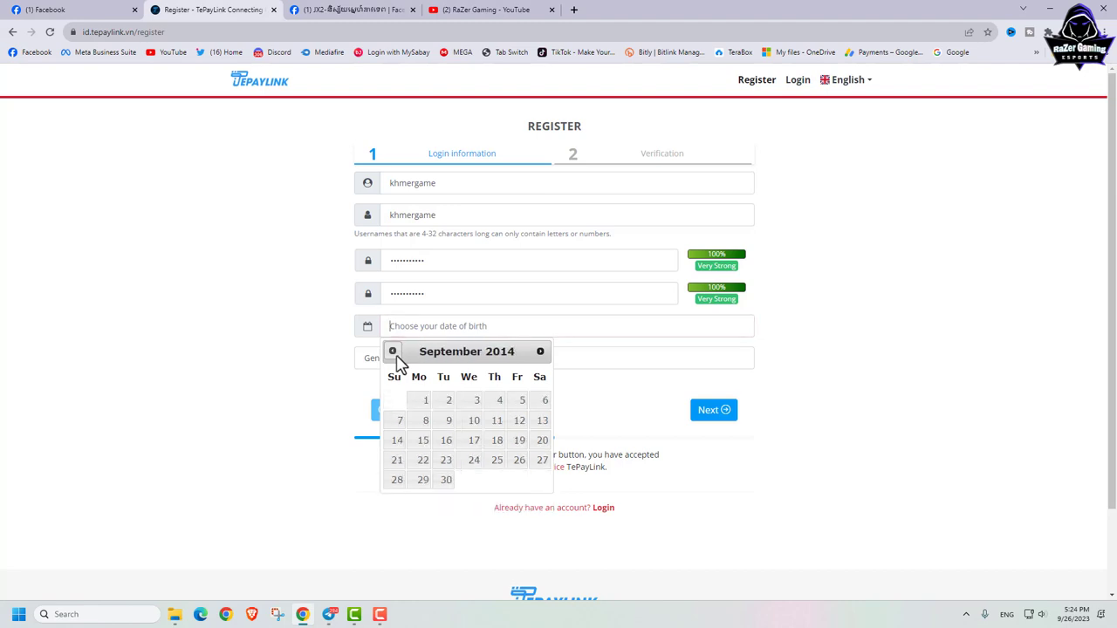
triple_click(395, 356)
triple_click(395, 356)
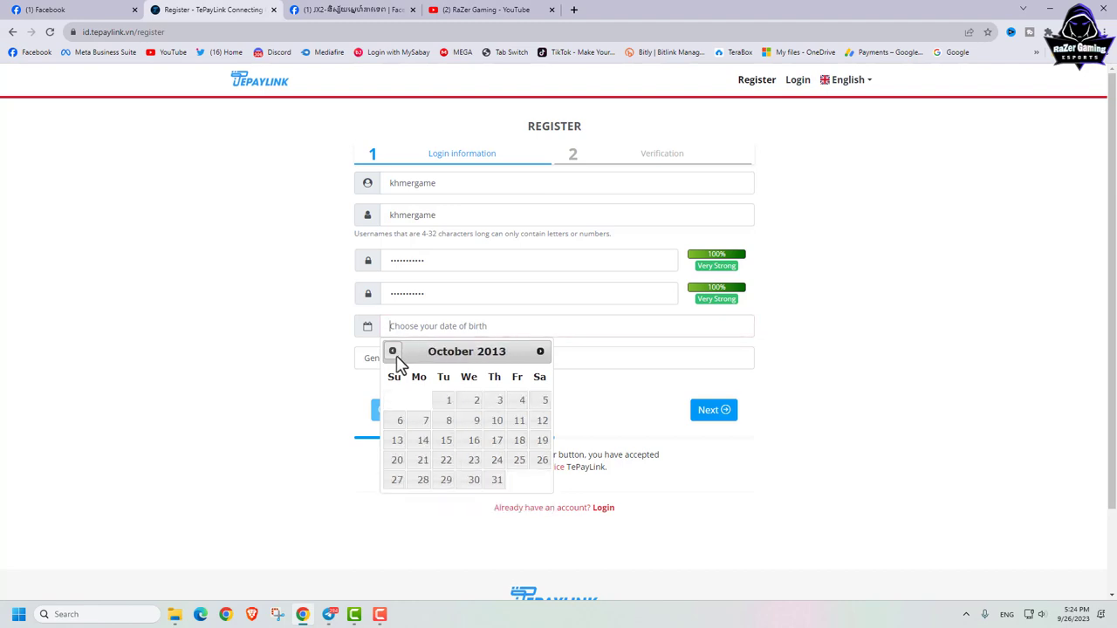
double_click(395, 356)
double_click(395, 356)
triple_click(395, 356)
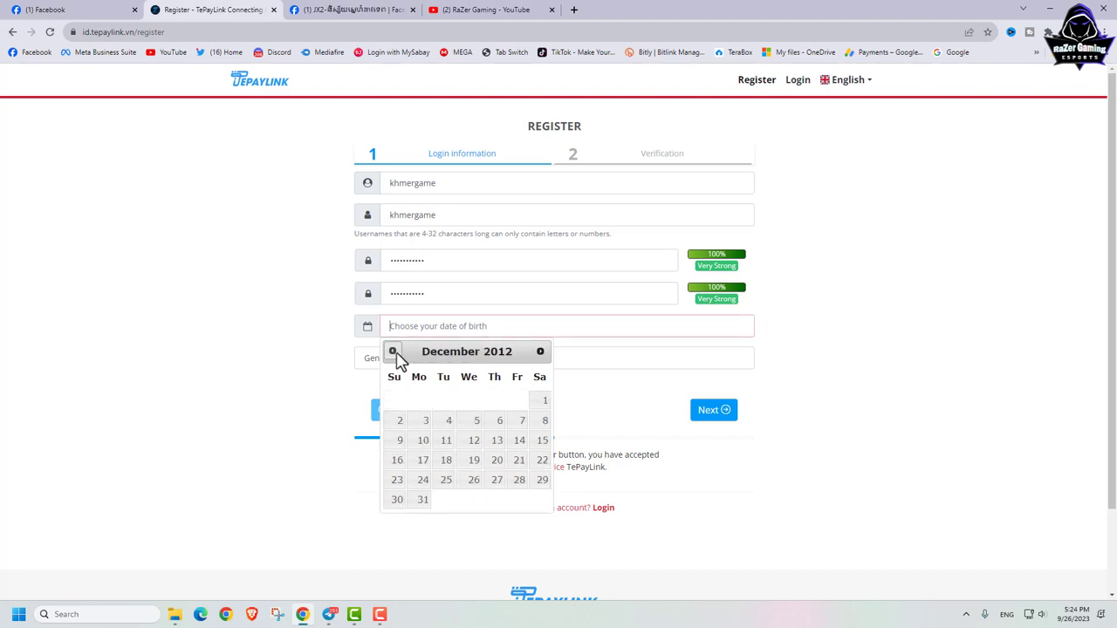
double_click(394, 356)
triple_click(395, 356)
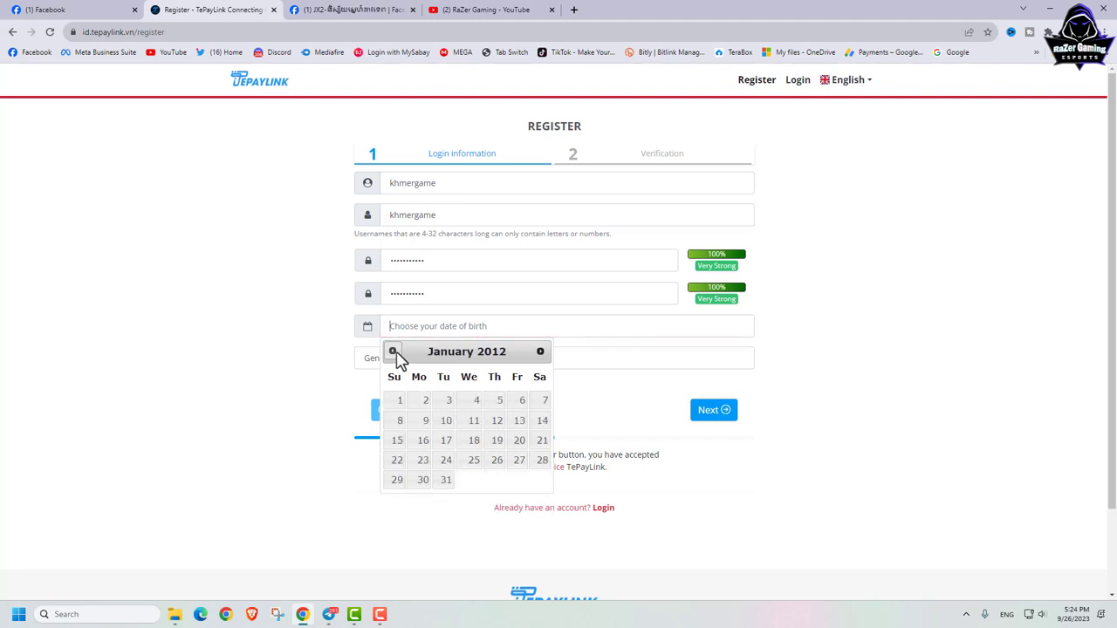
double_click(395, 356)
triple_click(395, 356)
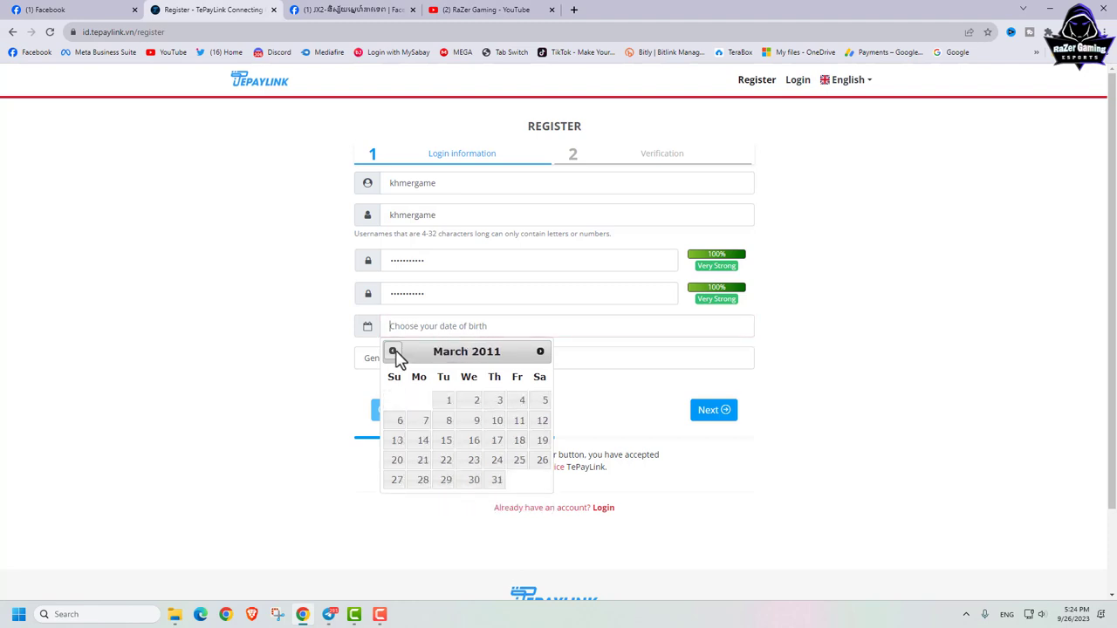
double_click(394, 356)
double_click(395, 356)
double_click(395, 356)
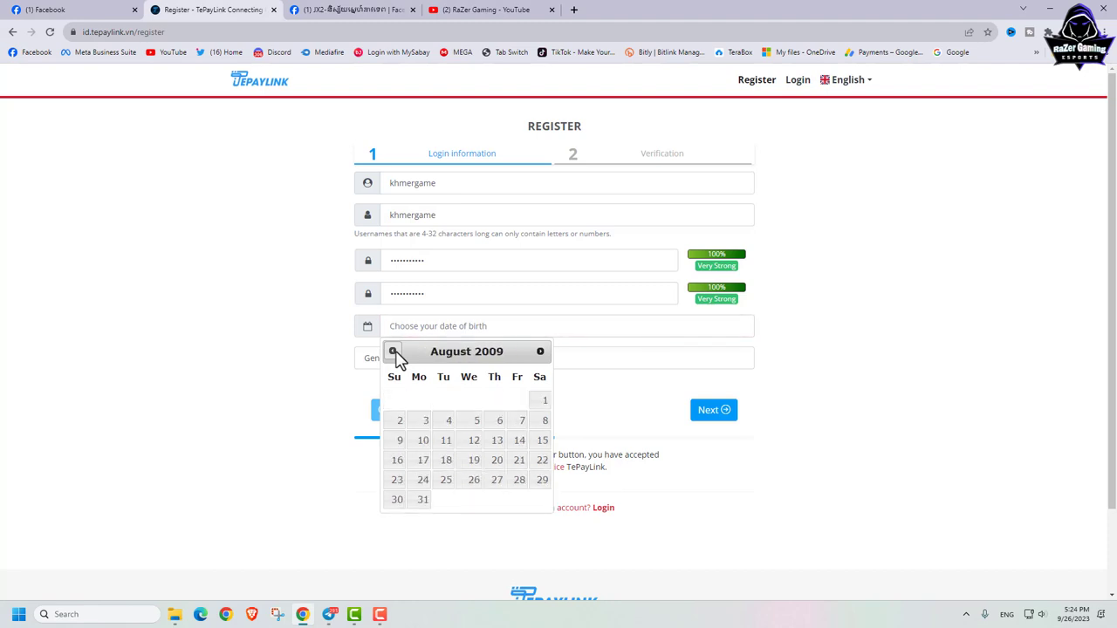
triple_click(395, 356)
triple_click(394, 356)
double_click(394, 356)
triple_click(395, 356)
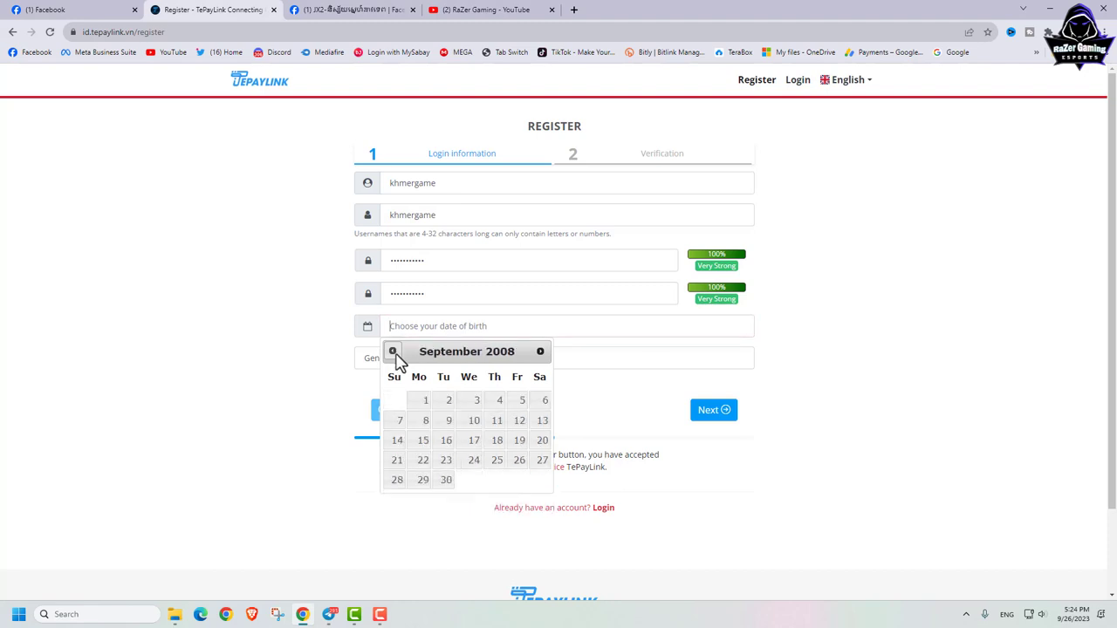
double_click(392, 352)
triple_click(393, 351)
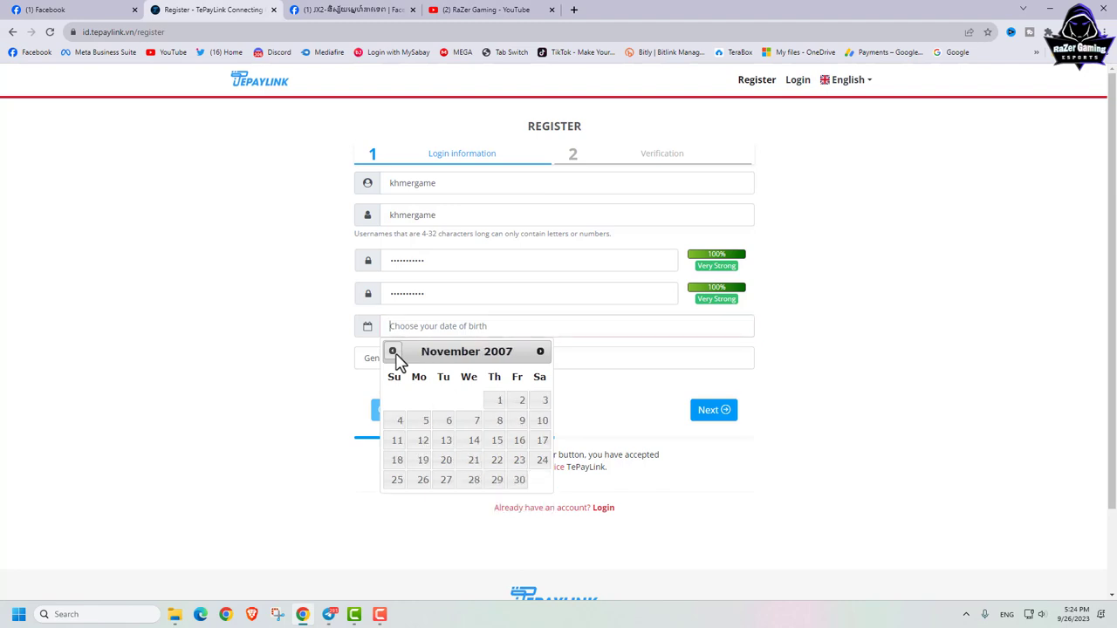
double_click(393, 352)
triple_click(393, 351)
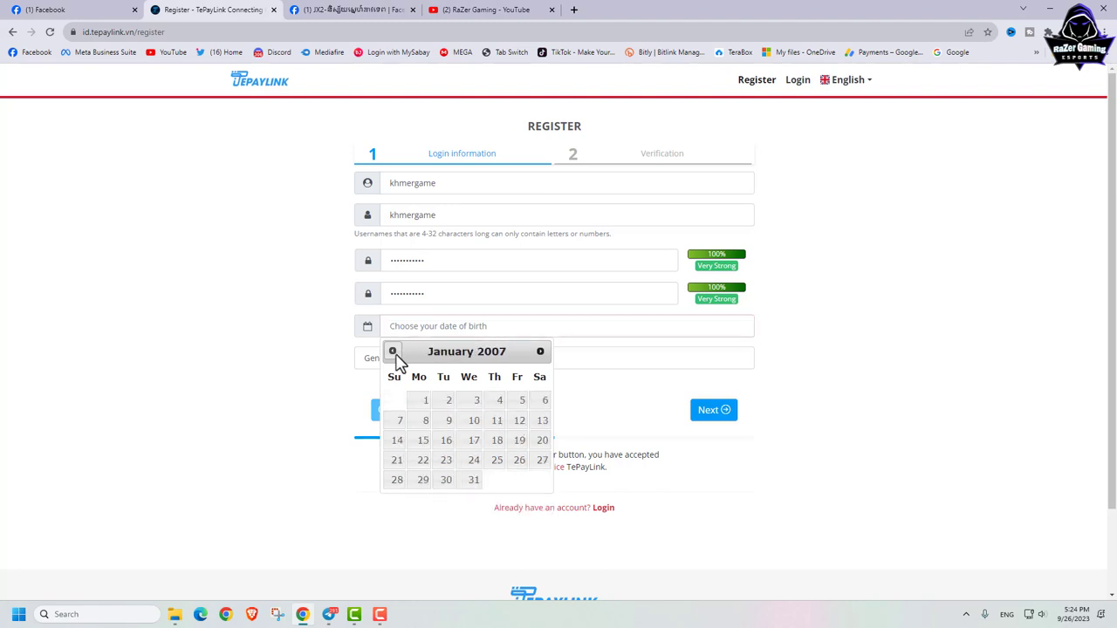
triple_click(393, 351)
double_click(392, 351)
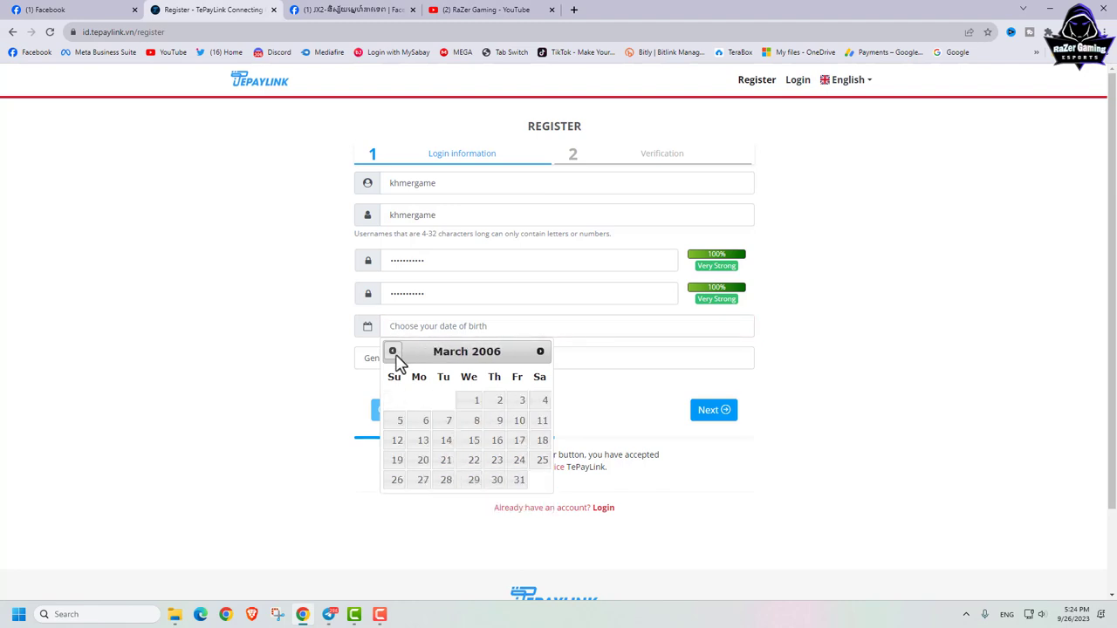
triple_click(393, 351)
double_click(393, 352)
triple_click(393, 352)
double_click(393, 352)
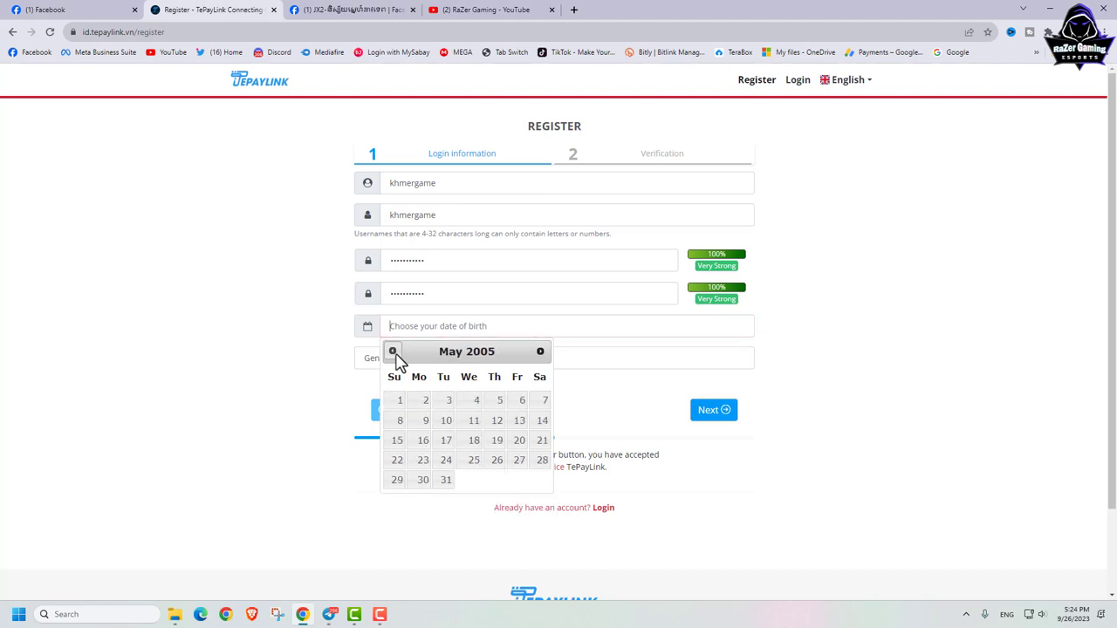
double_click(393, 352)
double_click(392, 351)
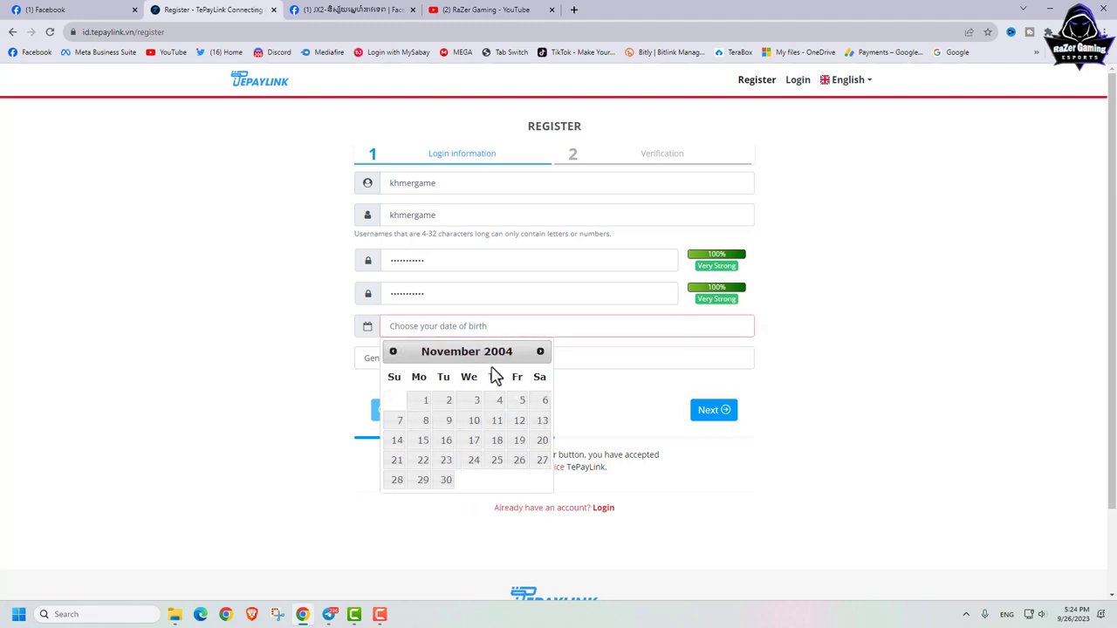
click(474, 424)
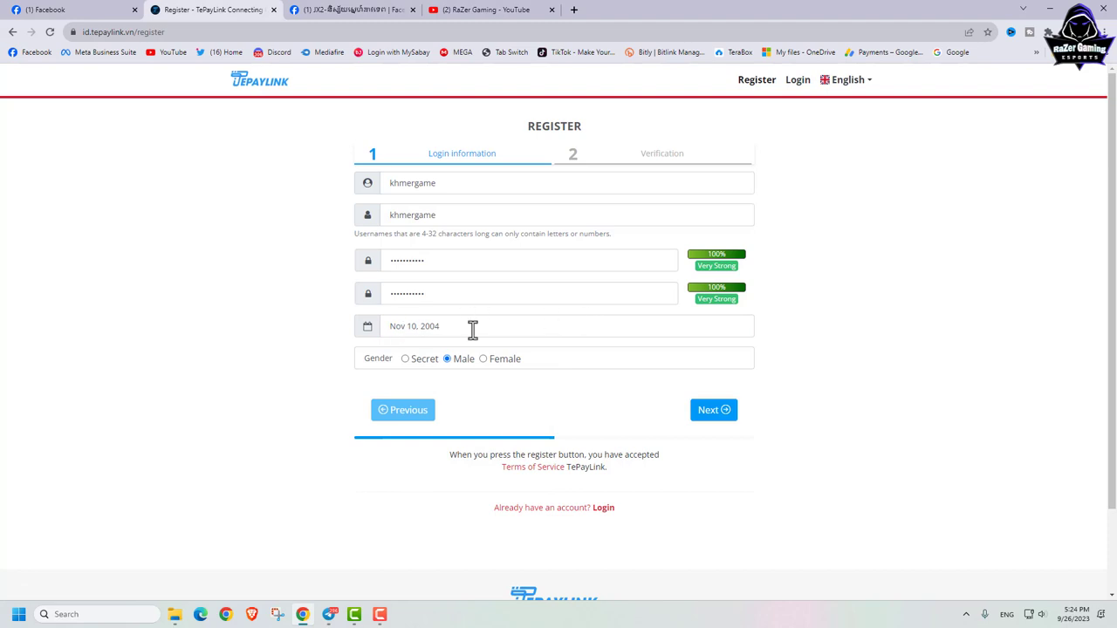
click(714, 417)
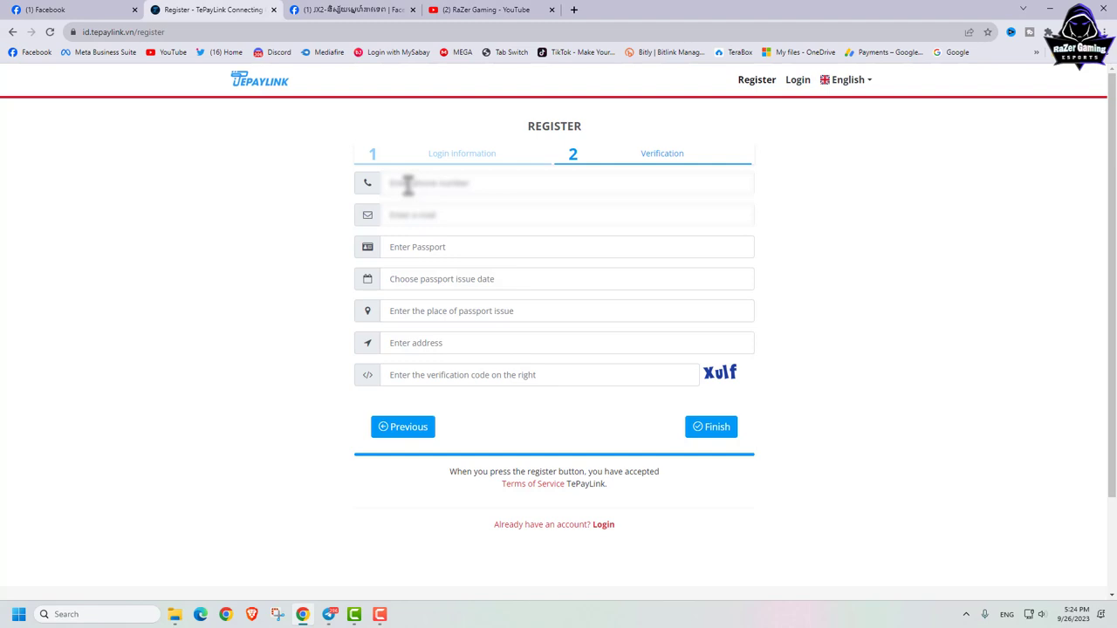
Step: Fill in the phone number from the suggestion and type the e-mail address
click(408, 185)
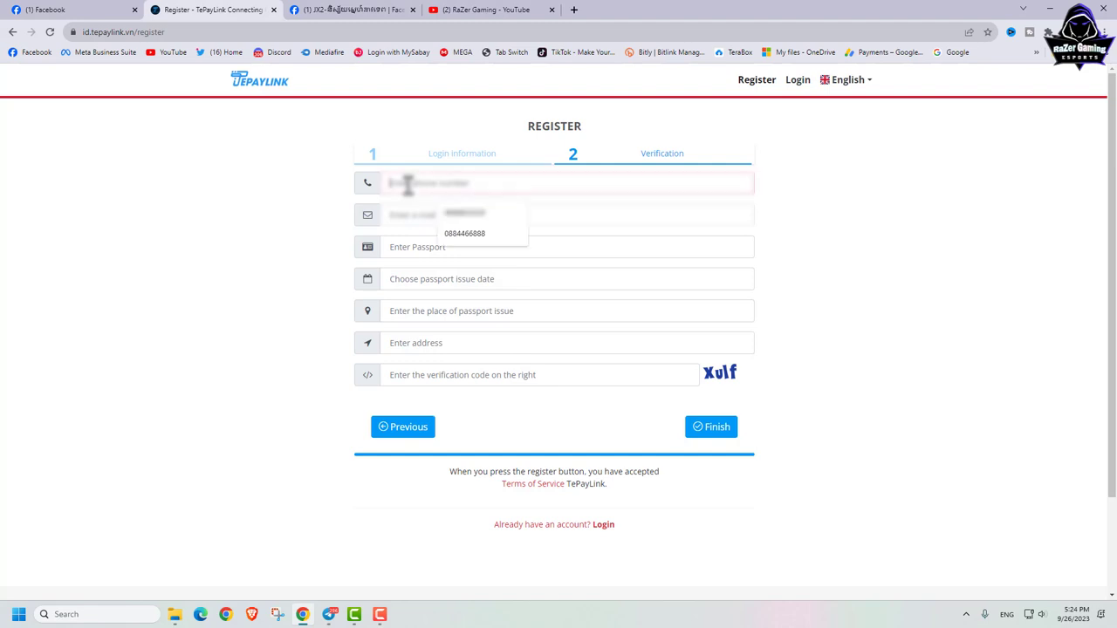
click(460, 234)
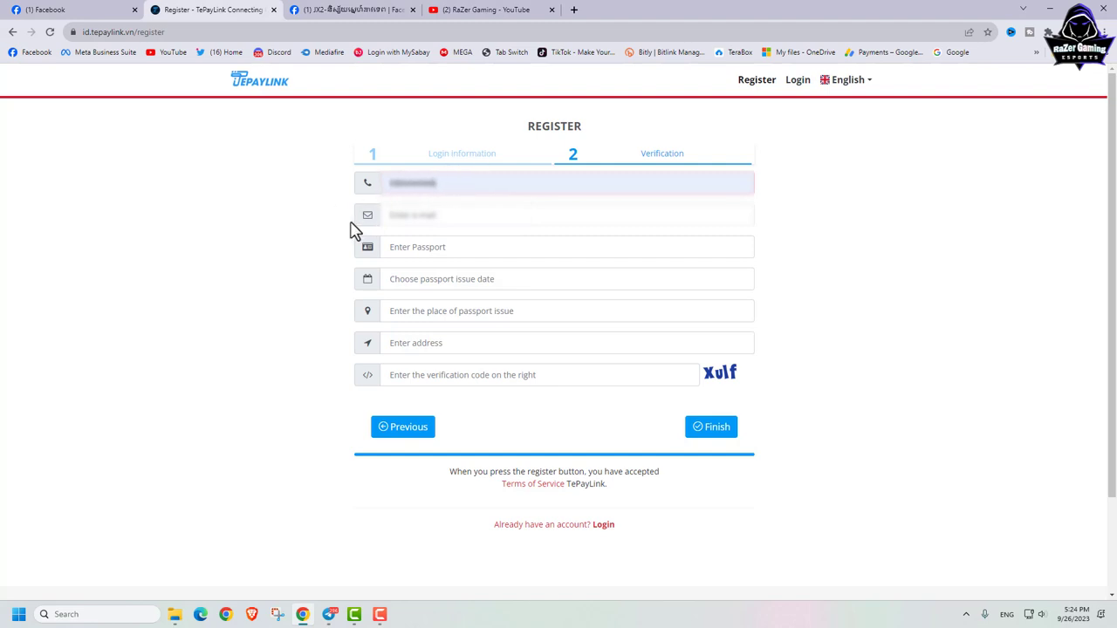
click(405, 216)
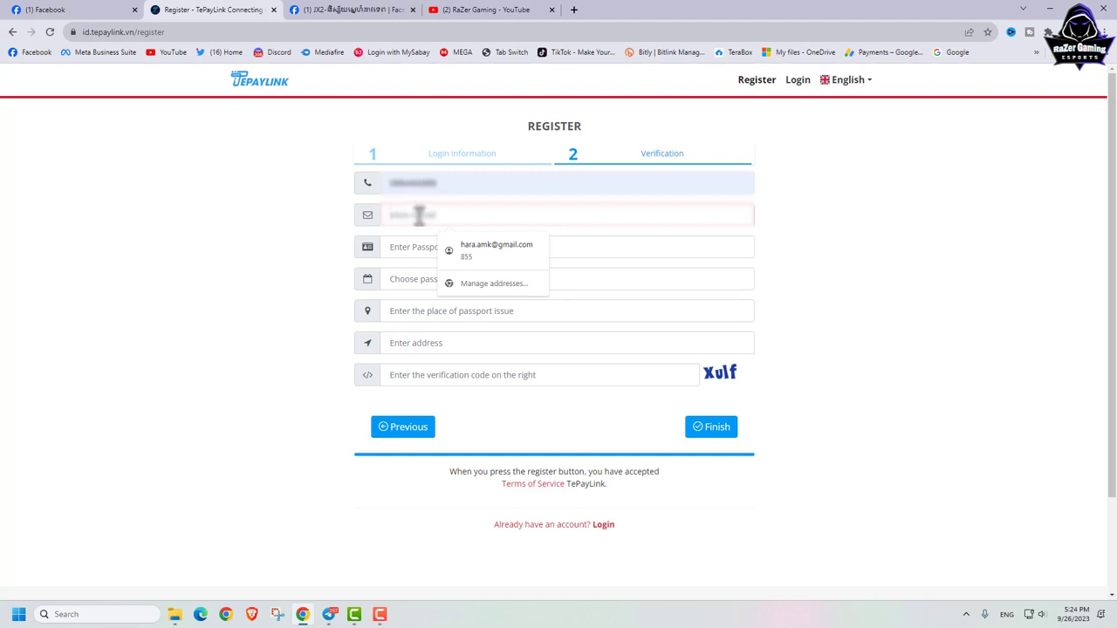
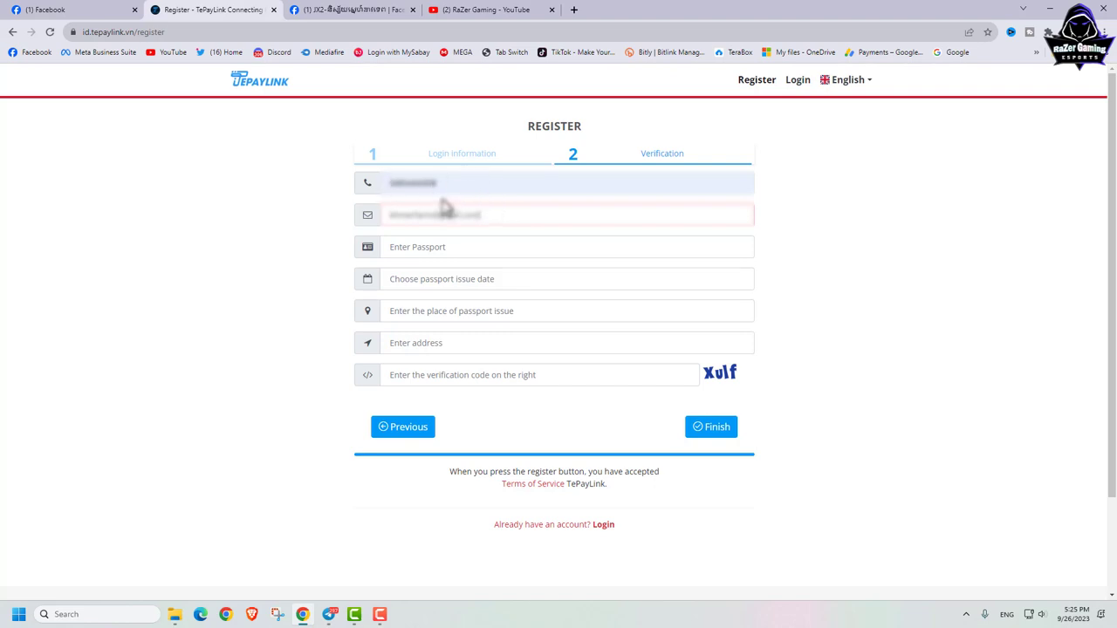
Step: Fill the passport number from the saved suggestion and select its last digits
click(458, 250)
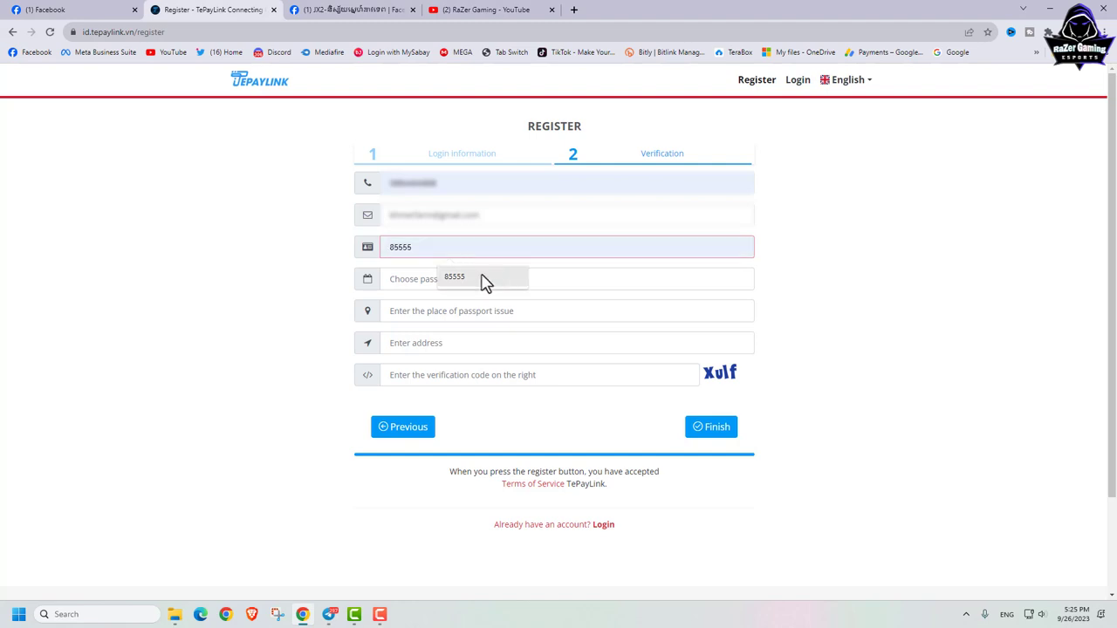
click(478, 280)
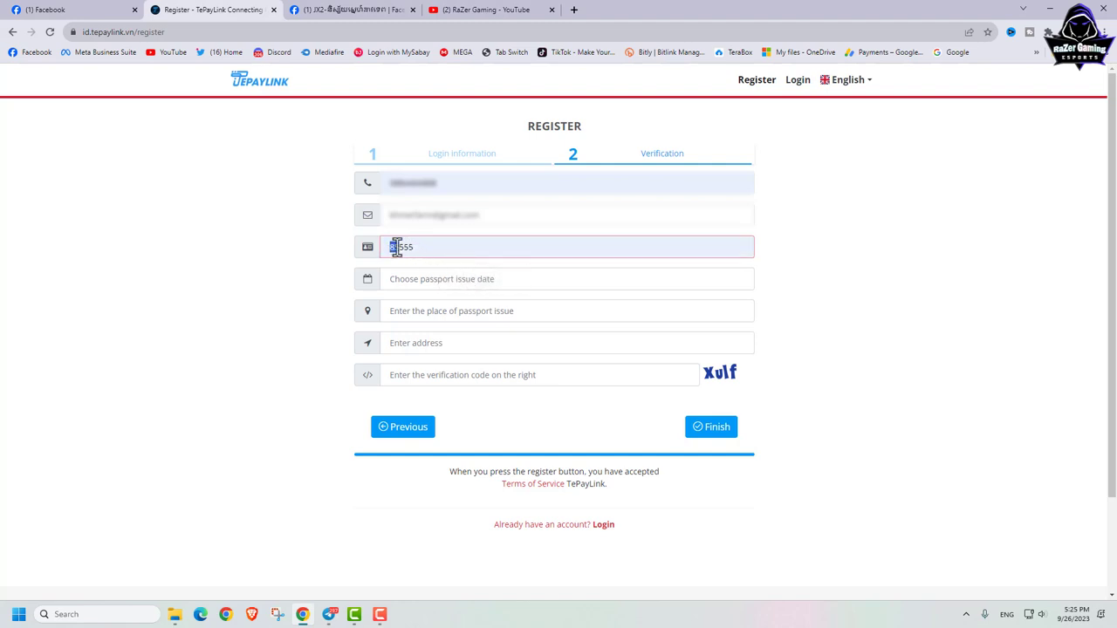
drag(404, 248, 428, 250)
Step: Set the passport issue date to Jun 12, 2024
click(417, 278)
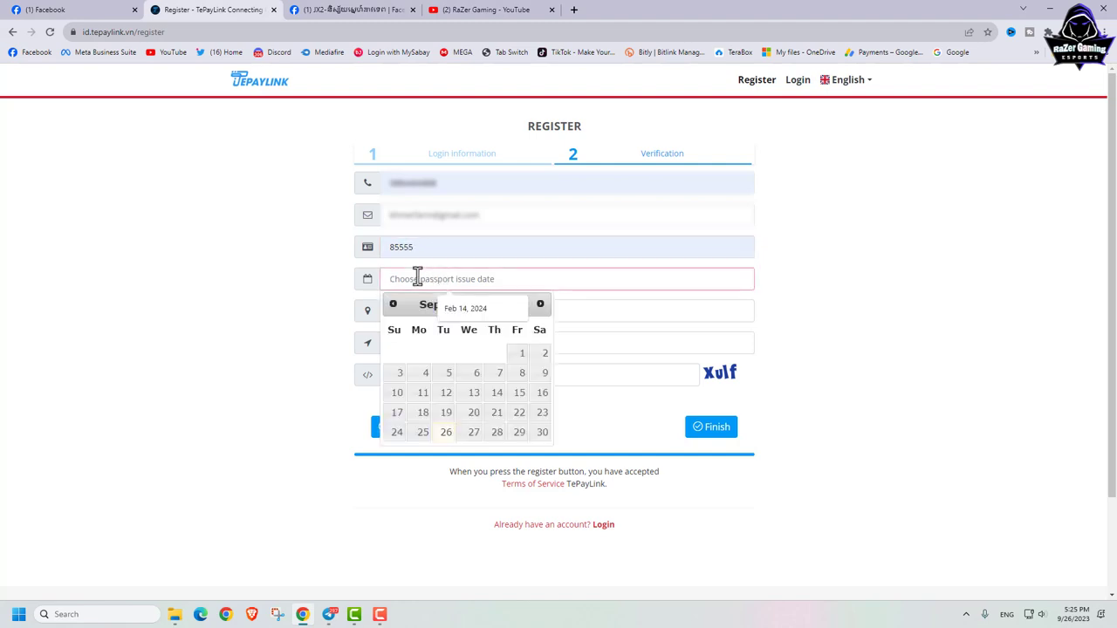
click(541, 305)
click(541, 304)
click(541, 305)
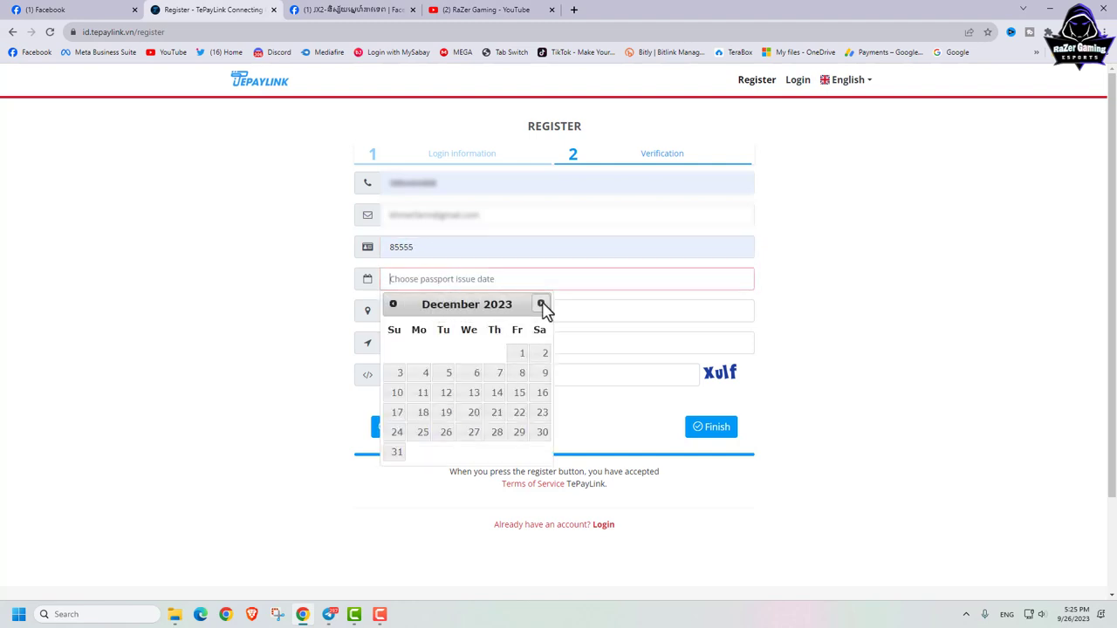
click(541, 305)
click(541, 305)
click(542, 305)
click(541, 305)
click(541, 304)
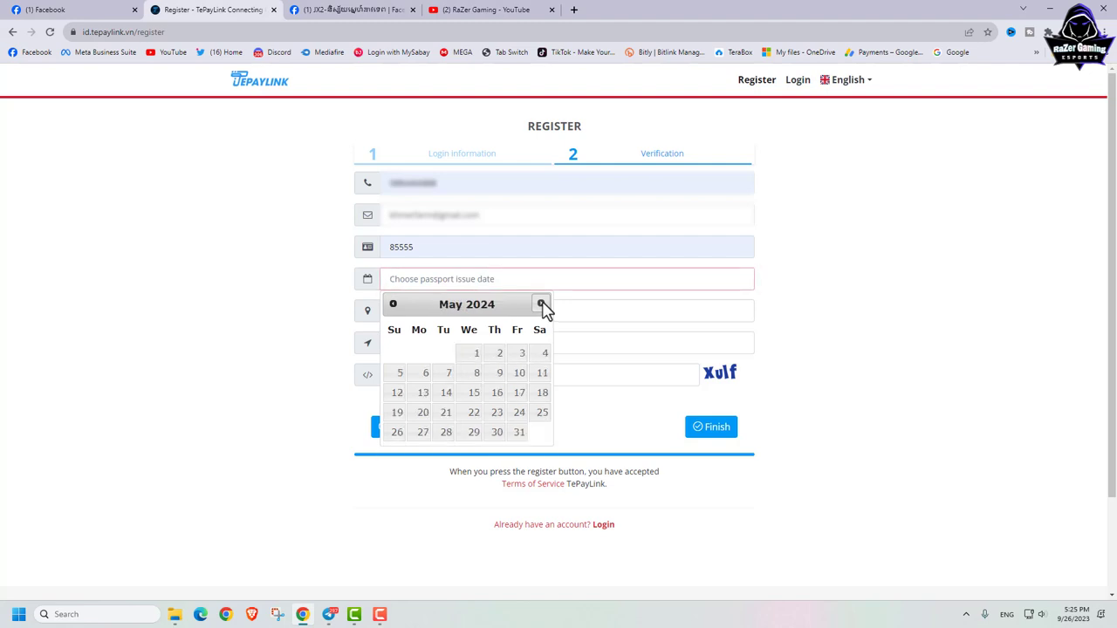
click(541, 305)
click(474, 395)
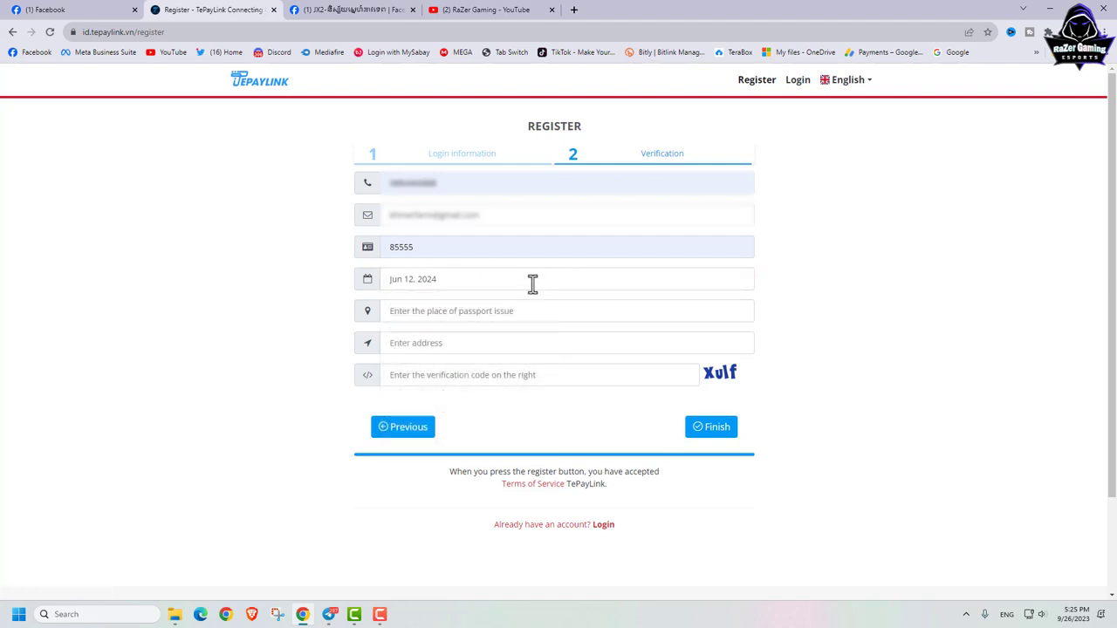
Step: Set both place of issue and address to Cambodia
click(431, 312)
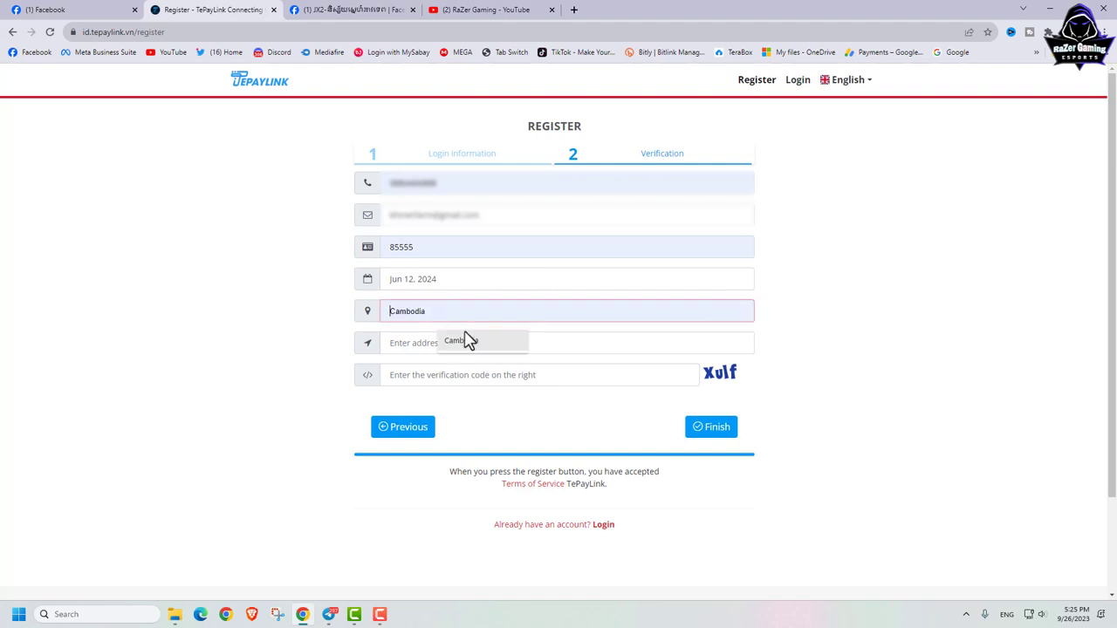
click(462, 341)
click(425, 345)
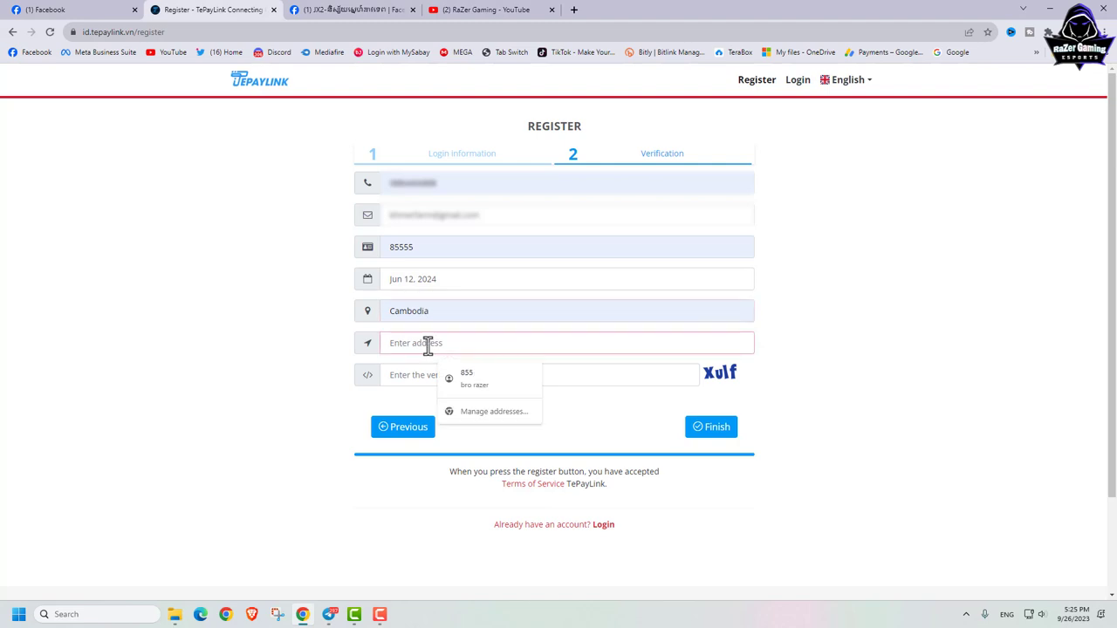
text(Cambodia)
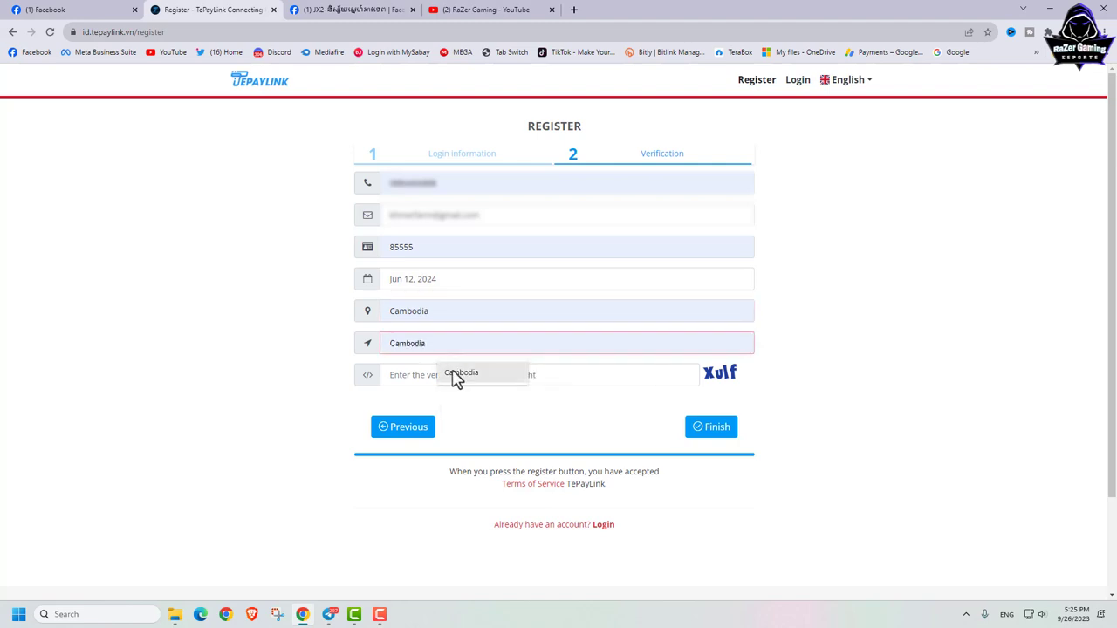
click(460, 373)
Step: Enter the refreshed captcha code 'fno' and click Finish to submit the registration
click(461, 375)
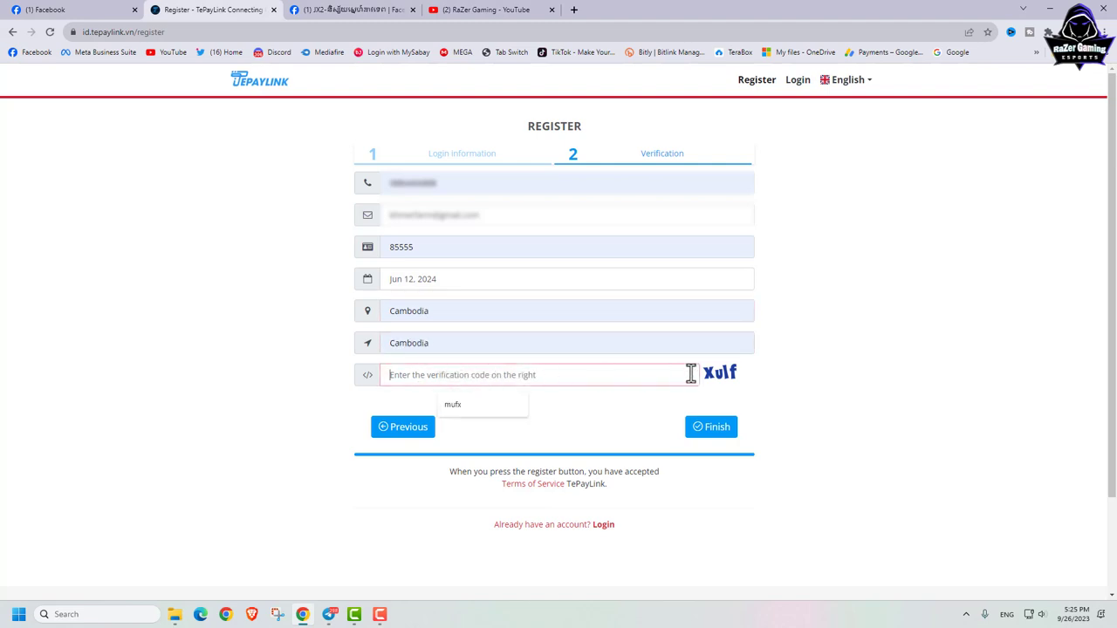
click(711, 381)
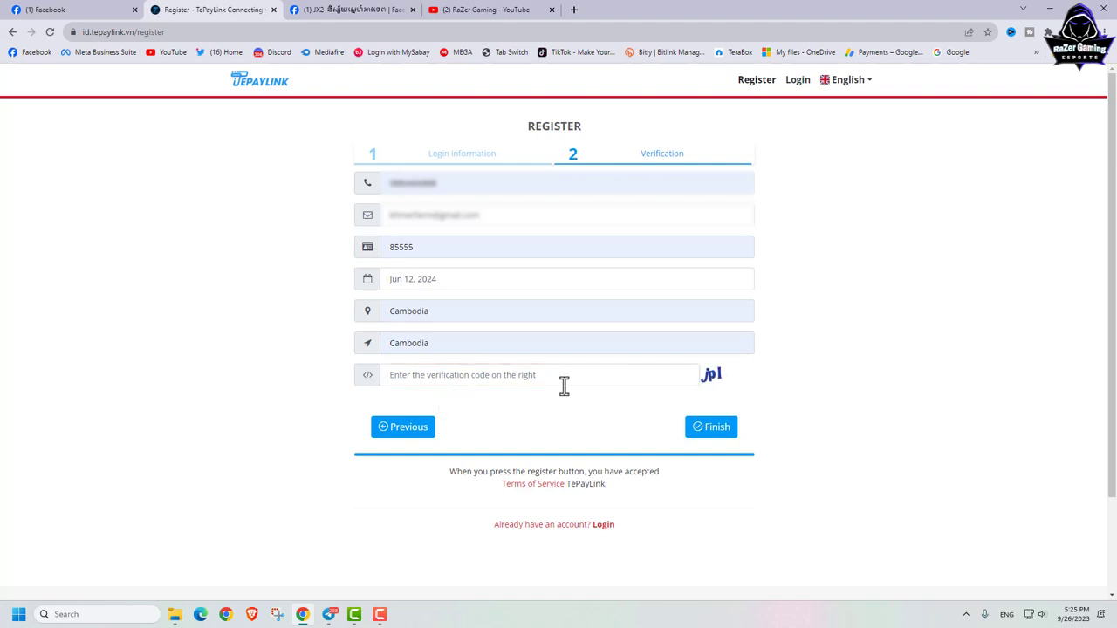
click(451, 377)
text(jpl)
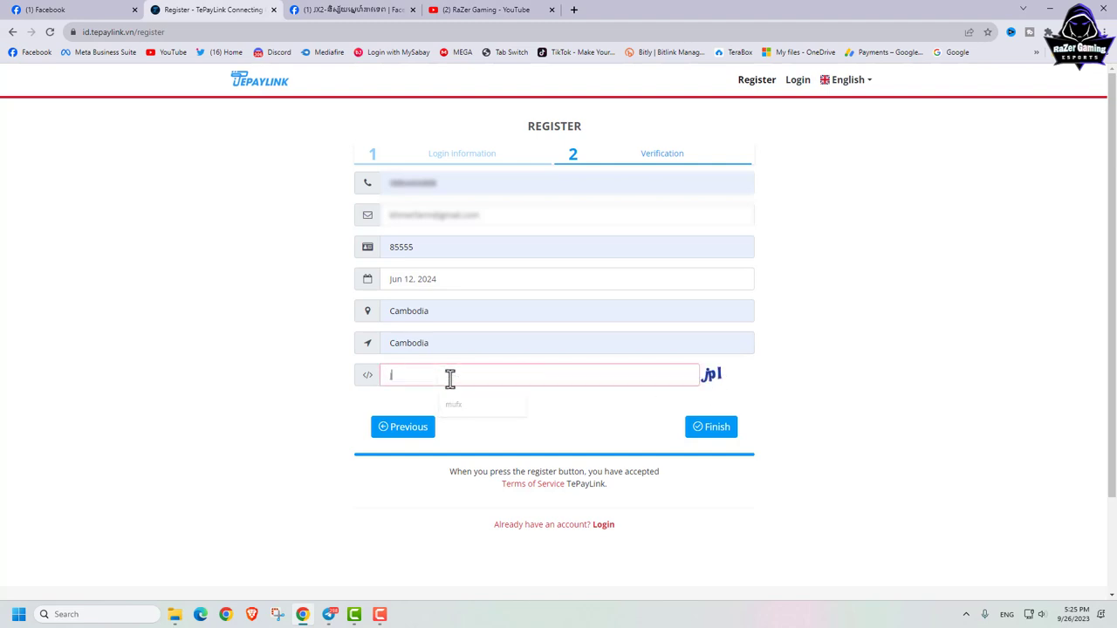
click(713, 384)
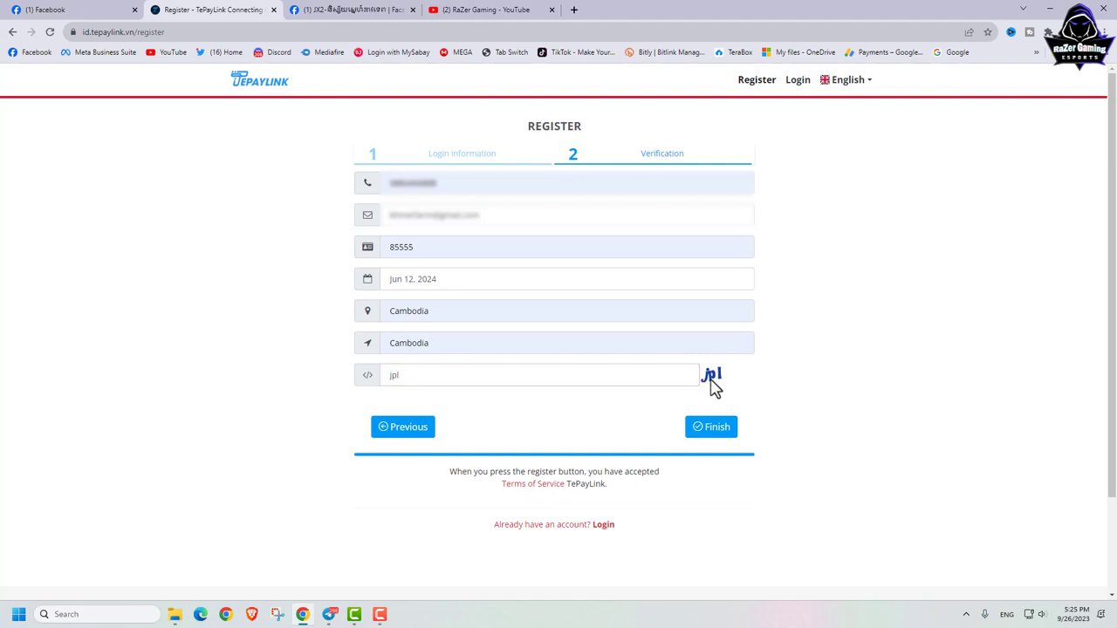
double_click(386, 374)
text(fno)
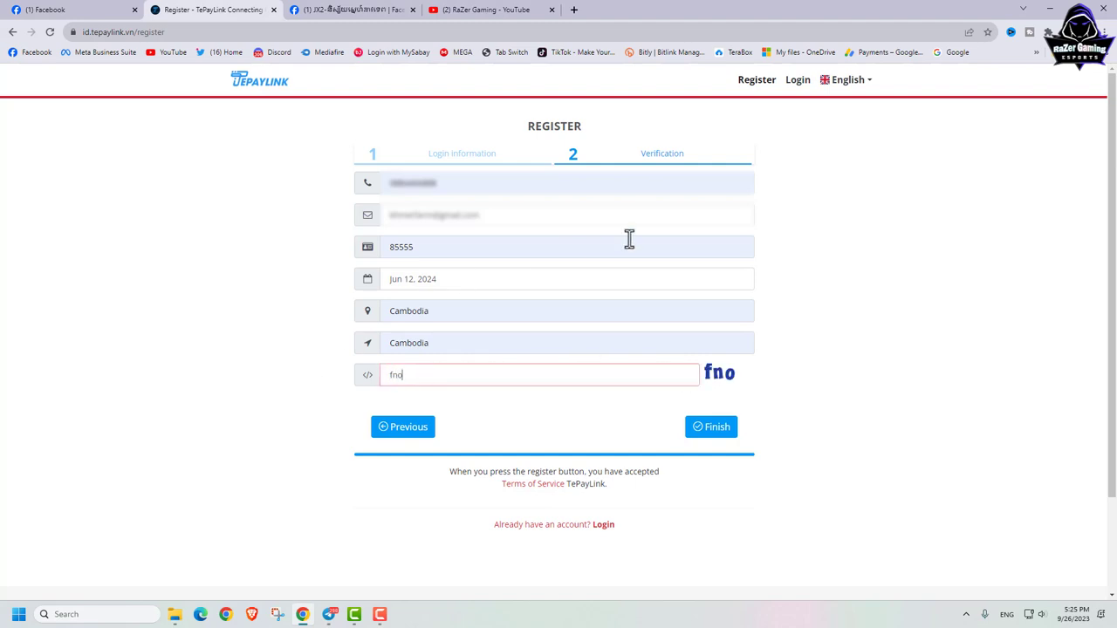
click(714, 430)
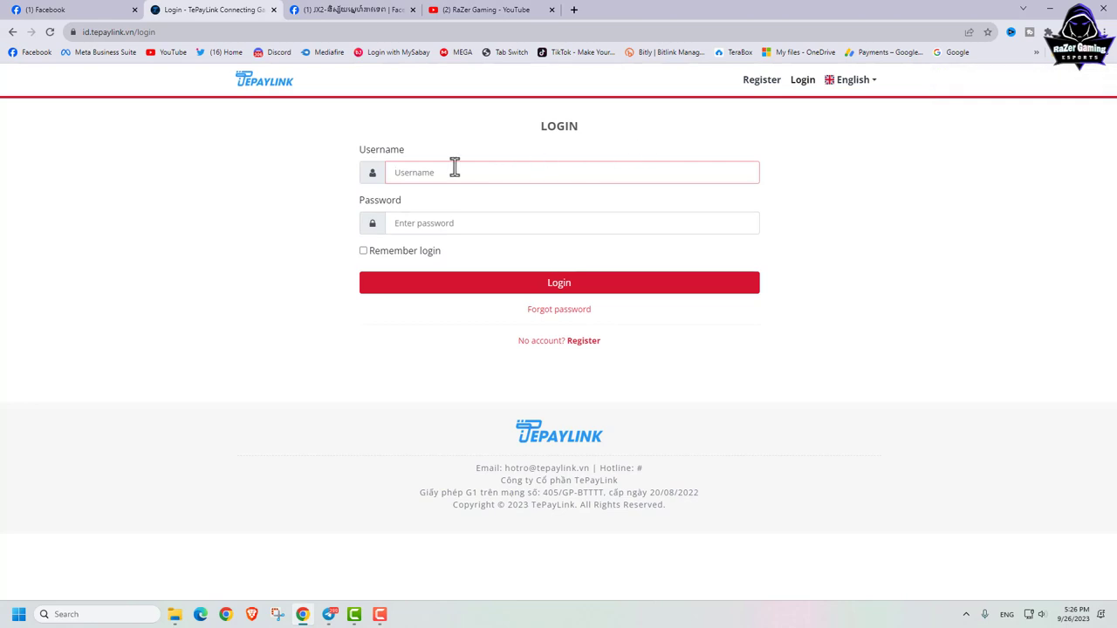
Step: Log in with the new username and password, with Remember login ticked
text(khmergami)
key(BackSpace)
text(e)
click(433, 223)
text(******)
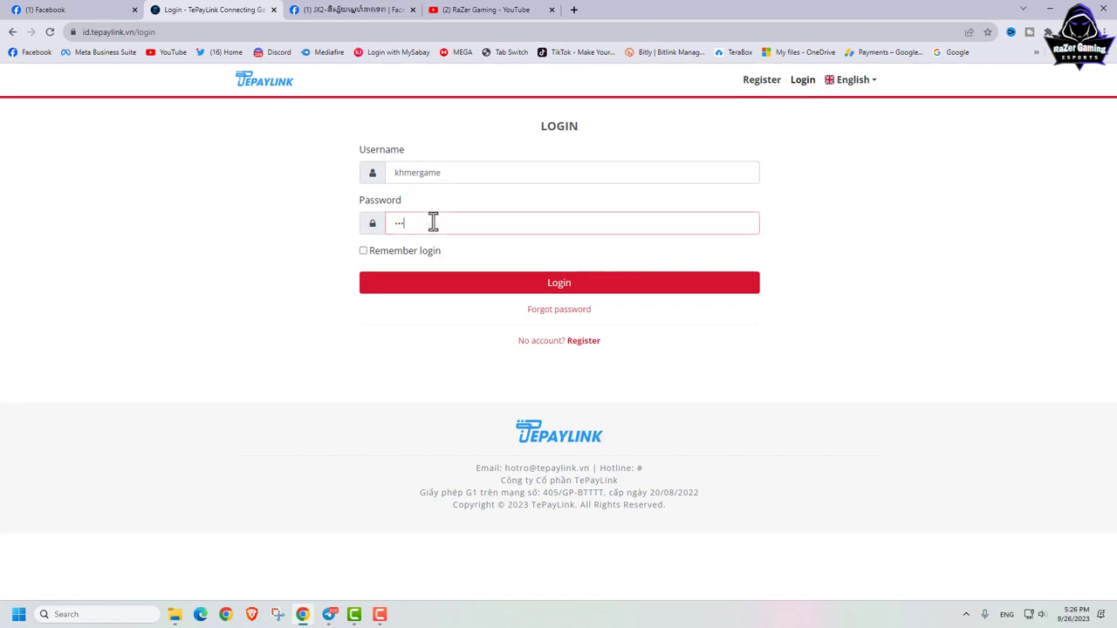
text(***)
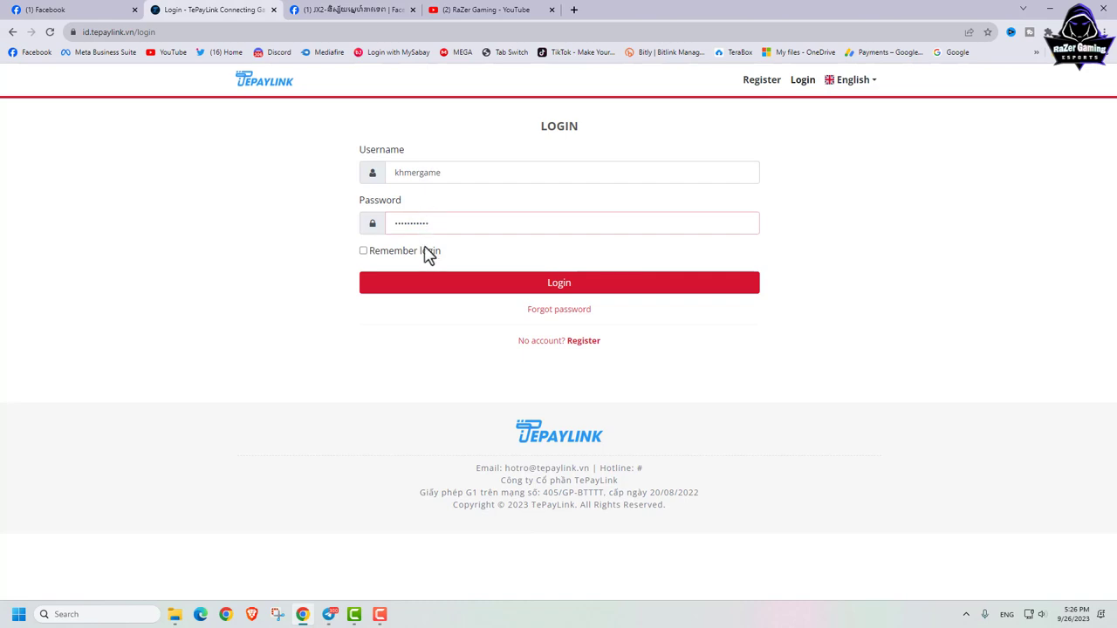
click(425, 251)
click(553, 286)
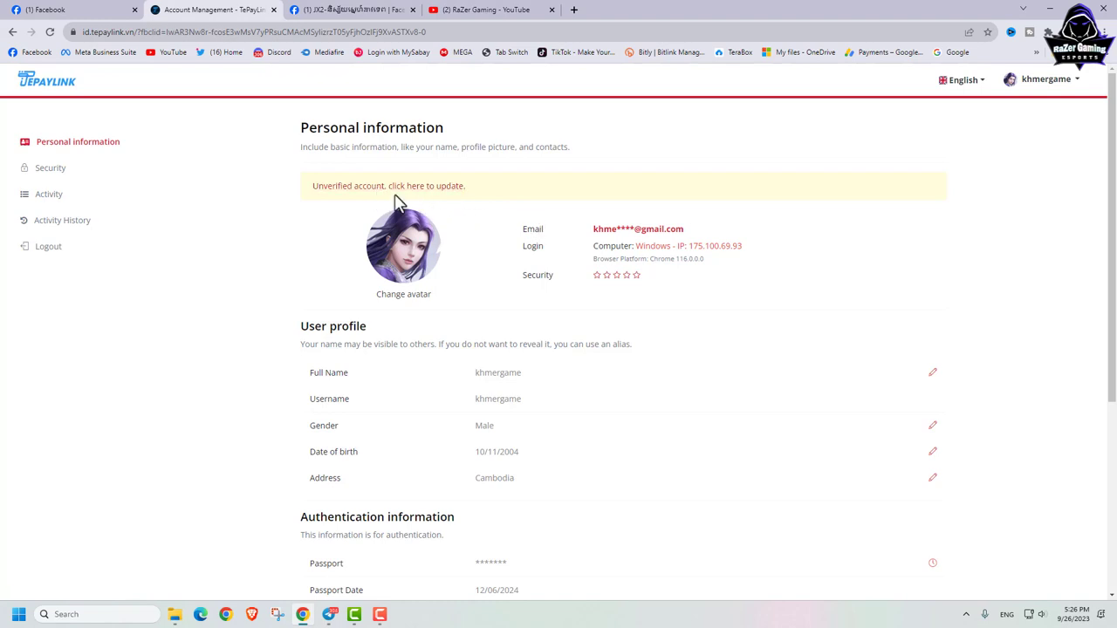
Step: Follow the 'Unverified account, click here to update' link on Personal information to reach Verify Email
scroll(657, 241, down, 1)
scroll(655, 240, down, 3)
scroll(654, 240, up, 4)
click(363, 191)
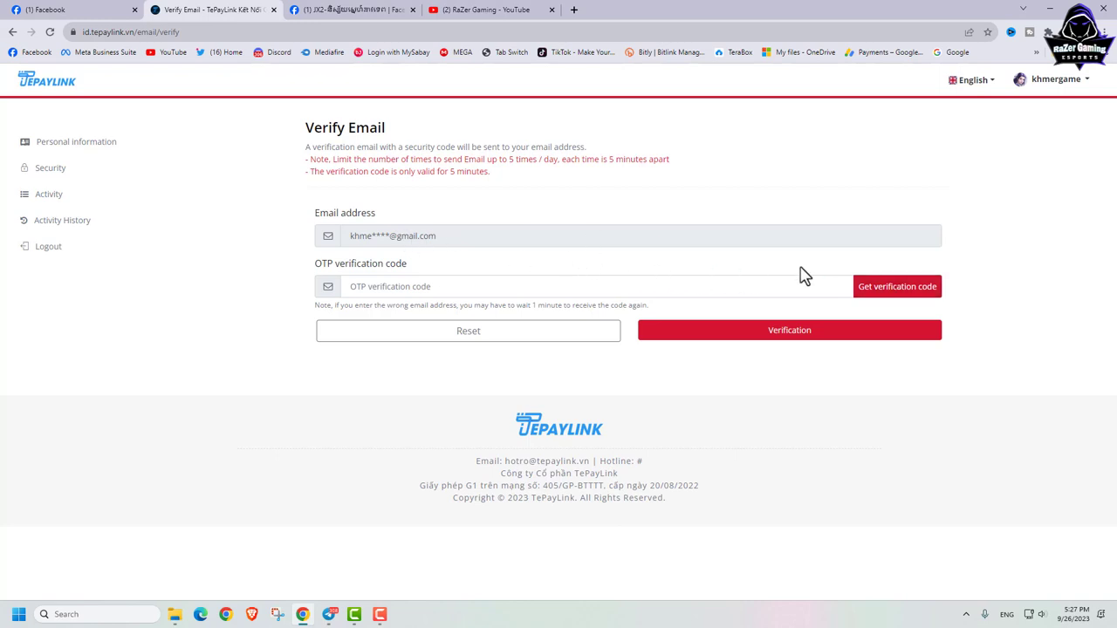
Step: Request the OTP verification code by email, acknowledge the Success notice, and switch to Telegram
click(873, 291)
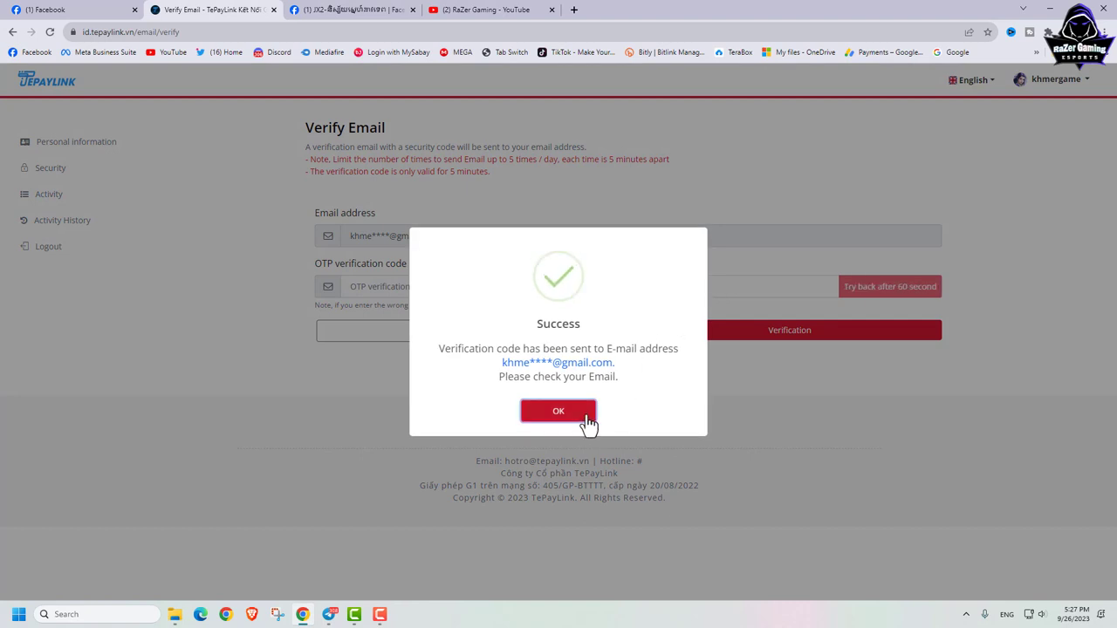
click(590, 417)
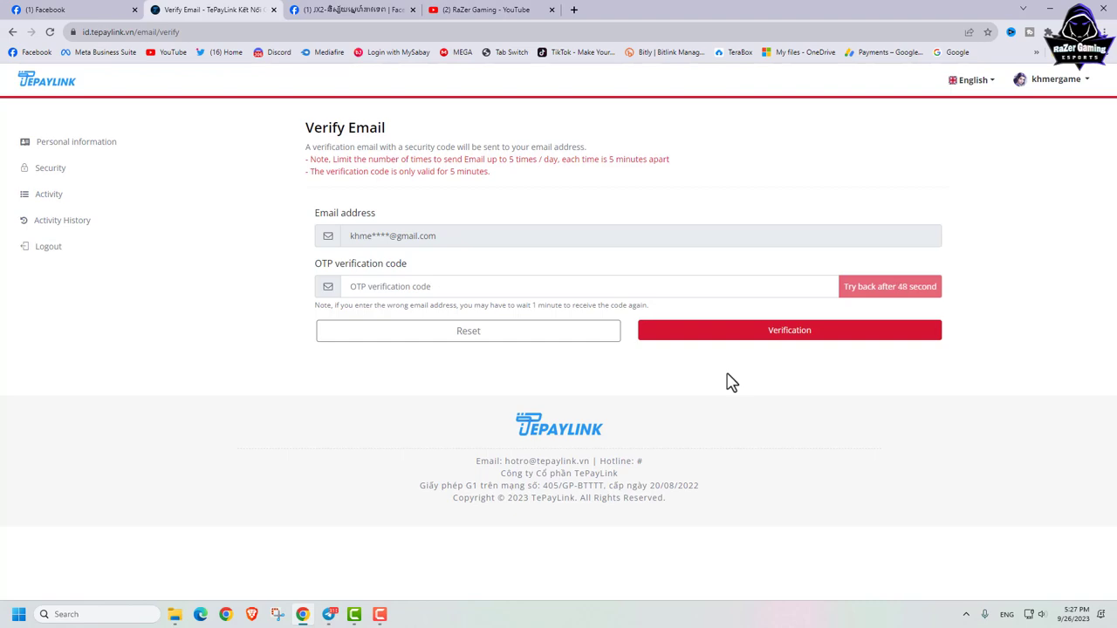
click(329, 614)
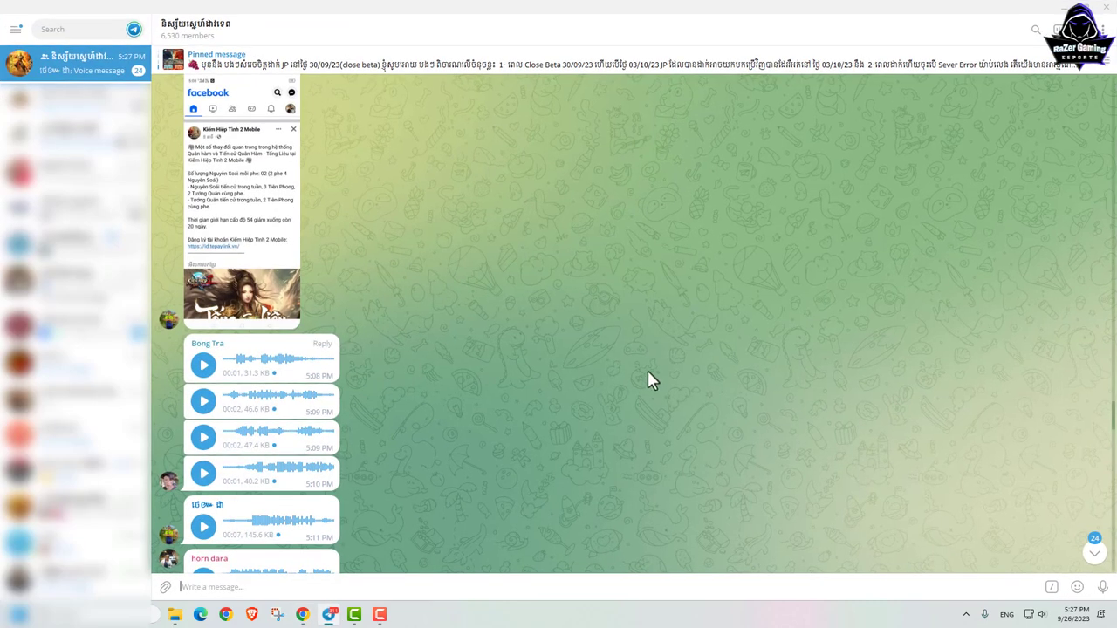
Step: Read Telegram's group chat down to the newest messages, then minimize Telegram back to the browser
scroll(650, 380, down, 10)
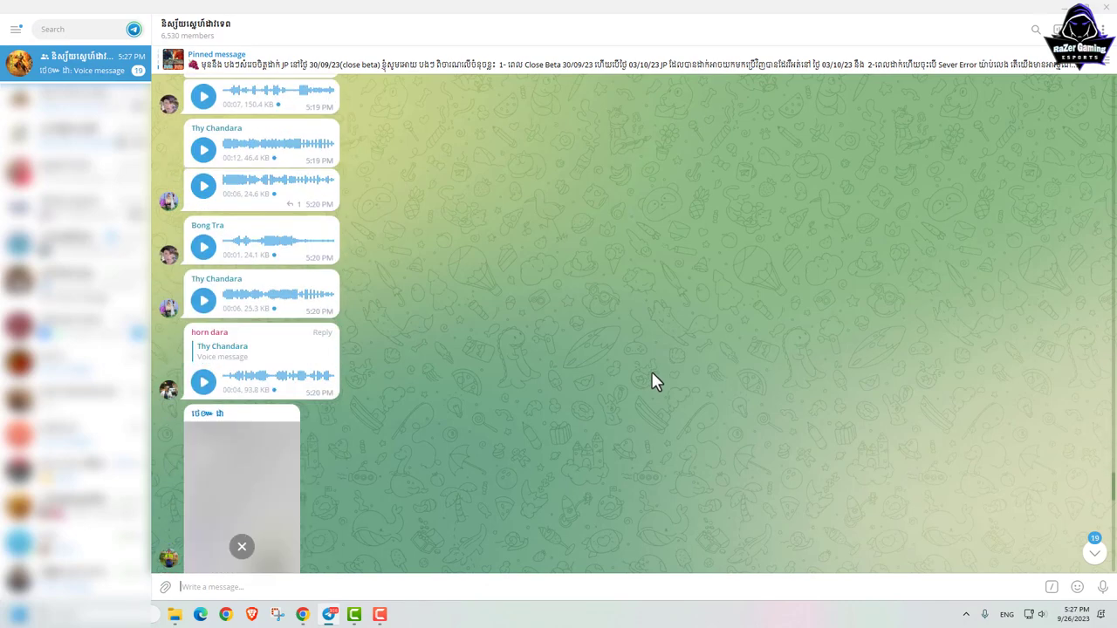
scroll(652, 375, down, 6)
scroll(656, 381, down, 8)
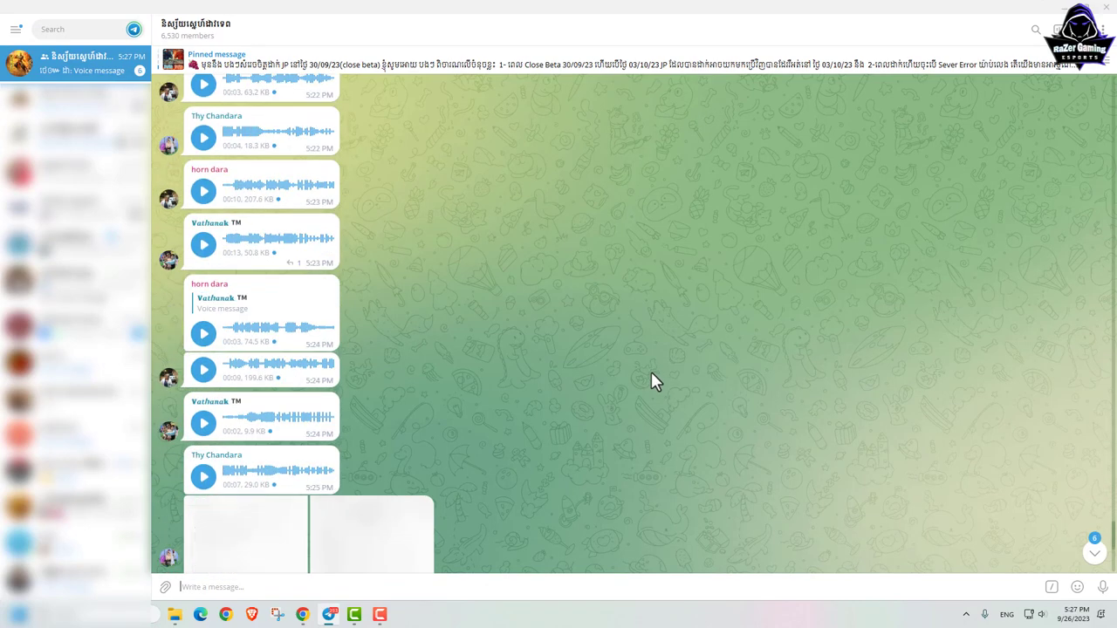
scroll(655, 382, down, 2)
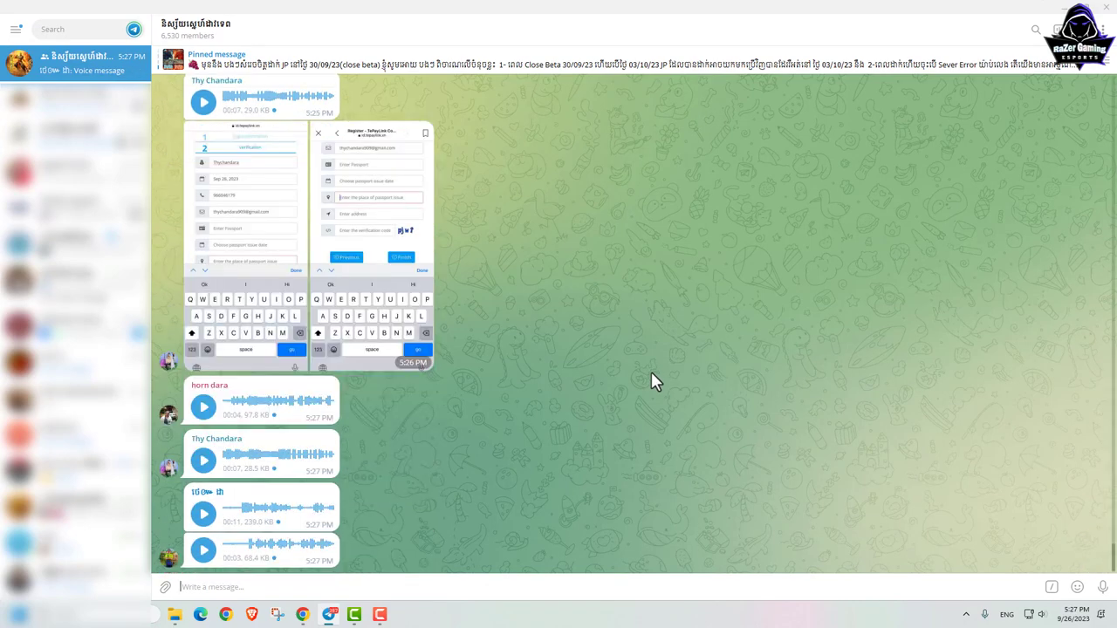
click(1063, 10)
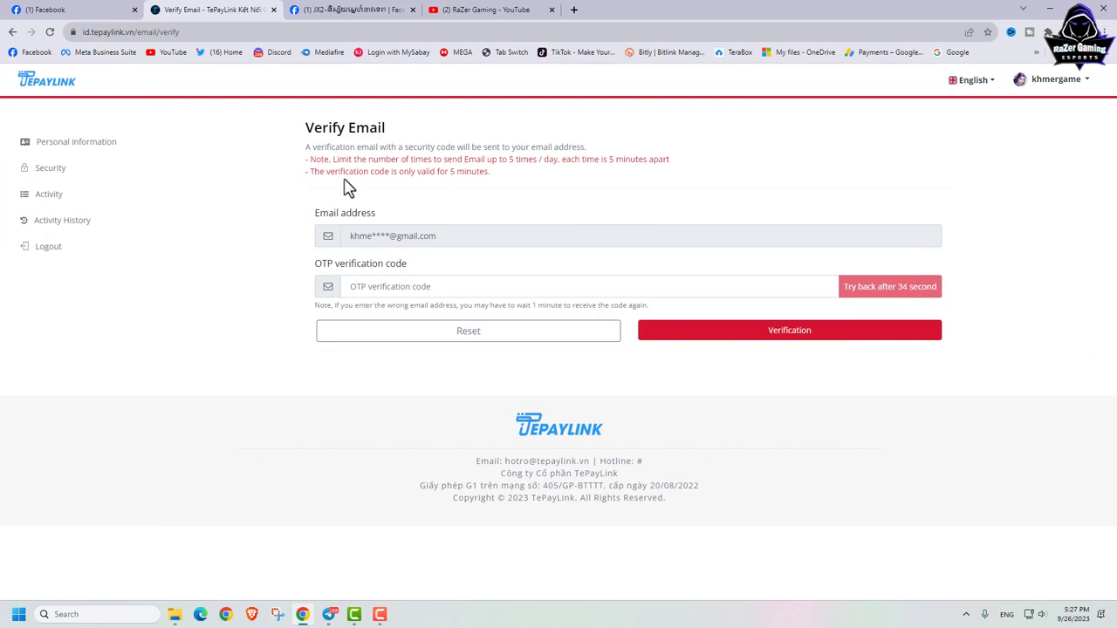
click(64, 145)
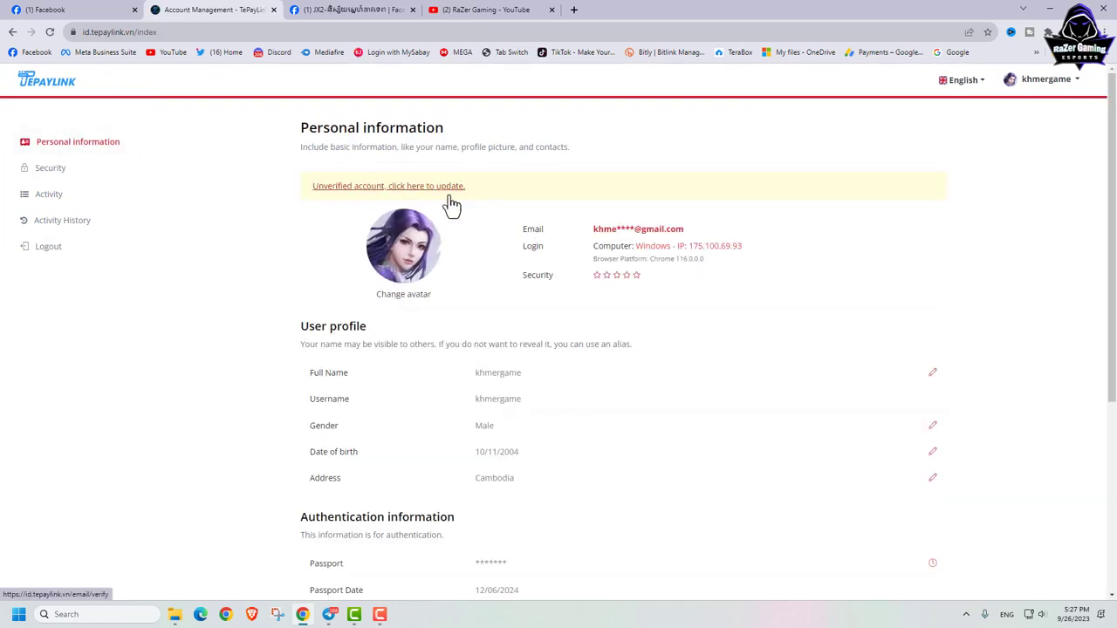
scroll(699, 354, down, 4)
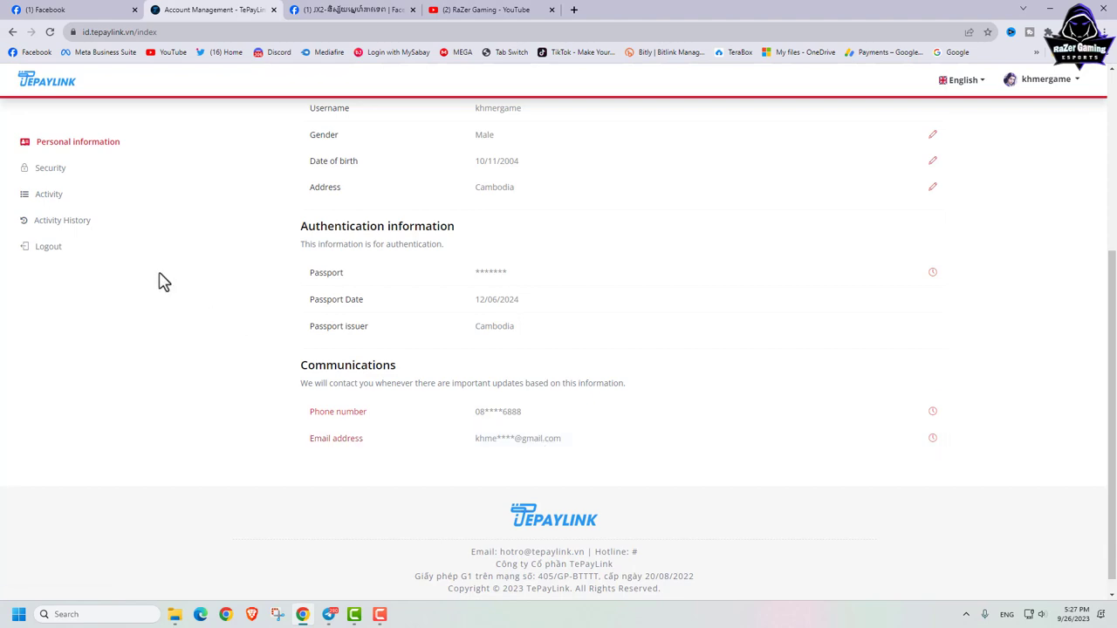
scroll(486, 282, up, 4)
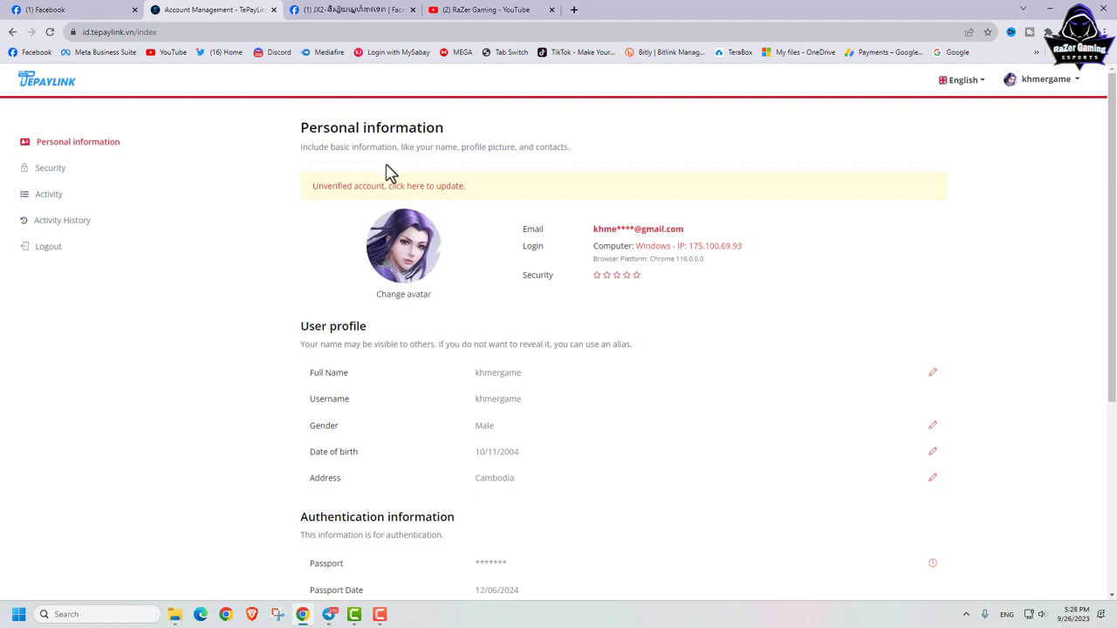
click(349, 189)
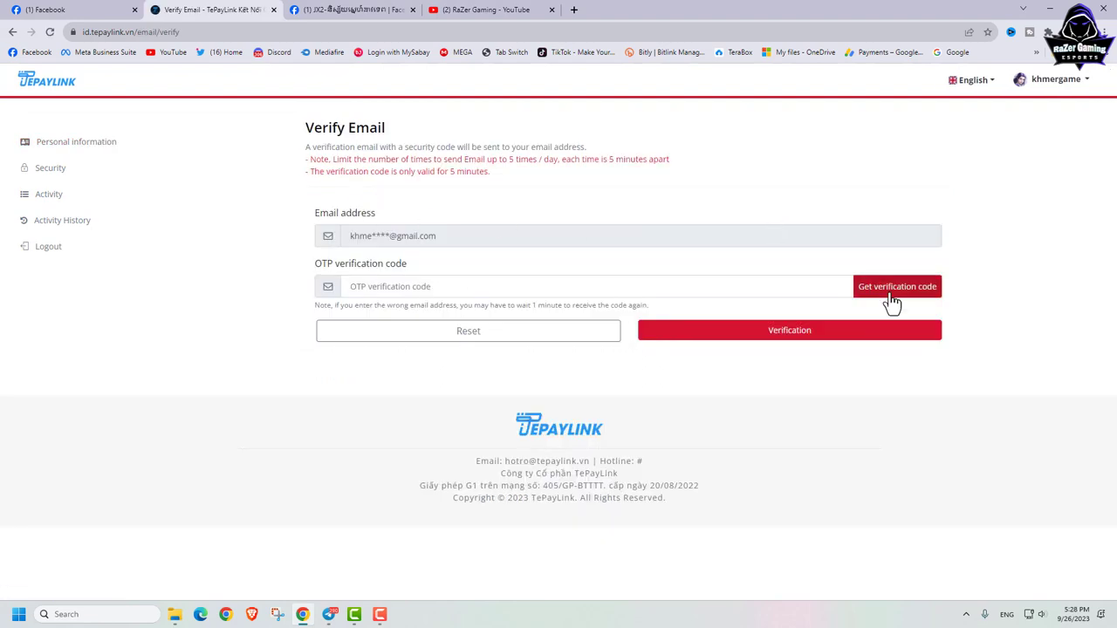